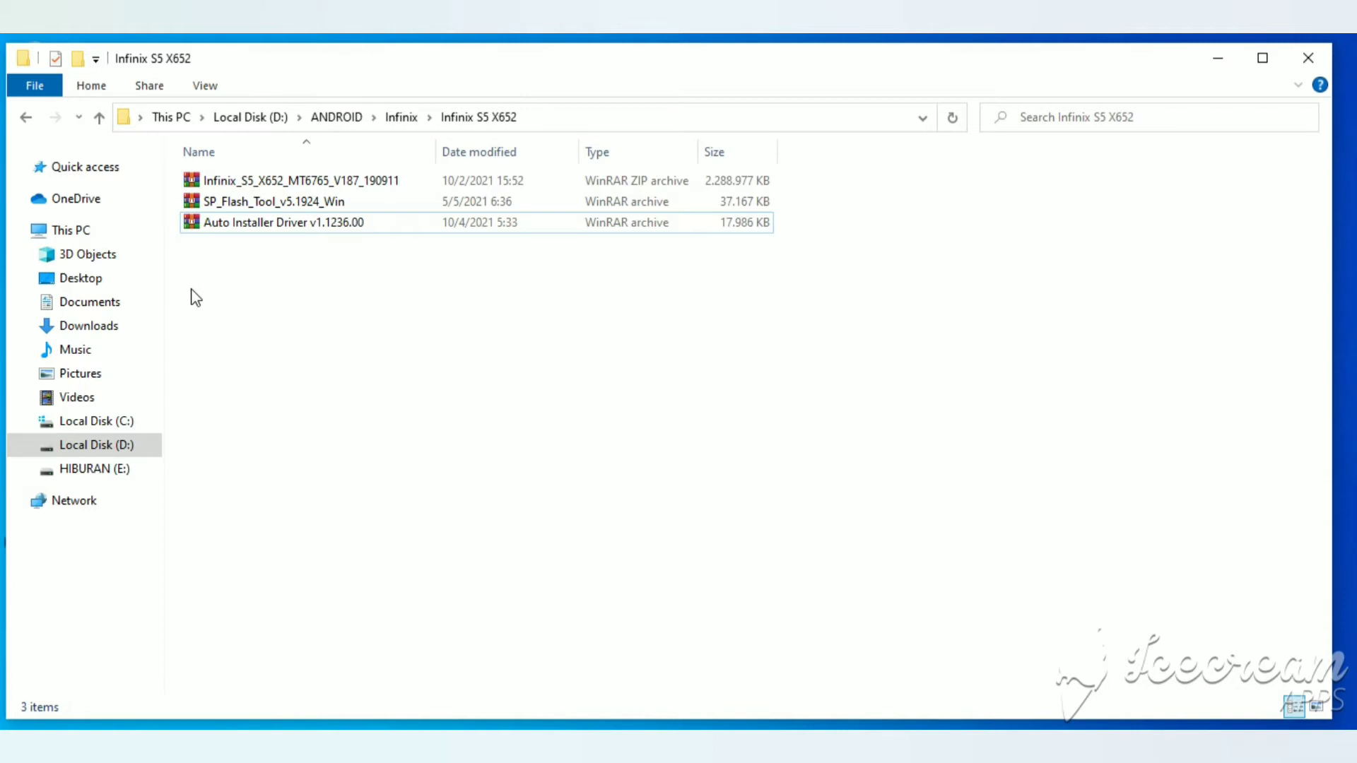
- Extract the Auto Installer Driver v1.1236.00 archive to its own folder, using the Extract files option with the default destination
left_click(271, 224)
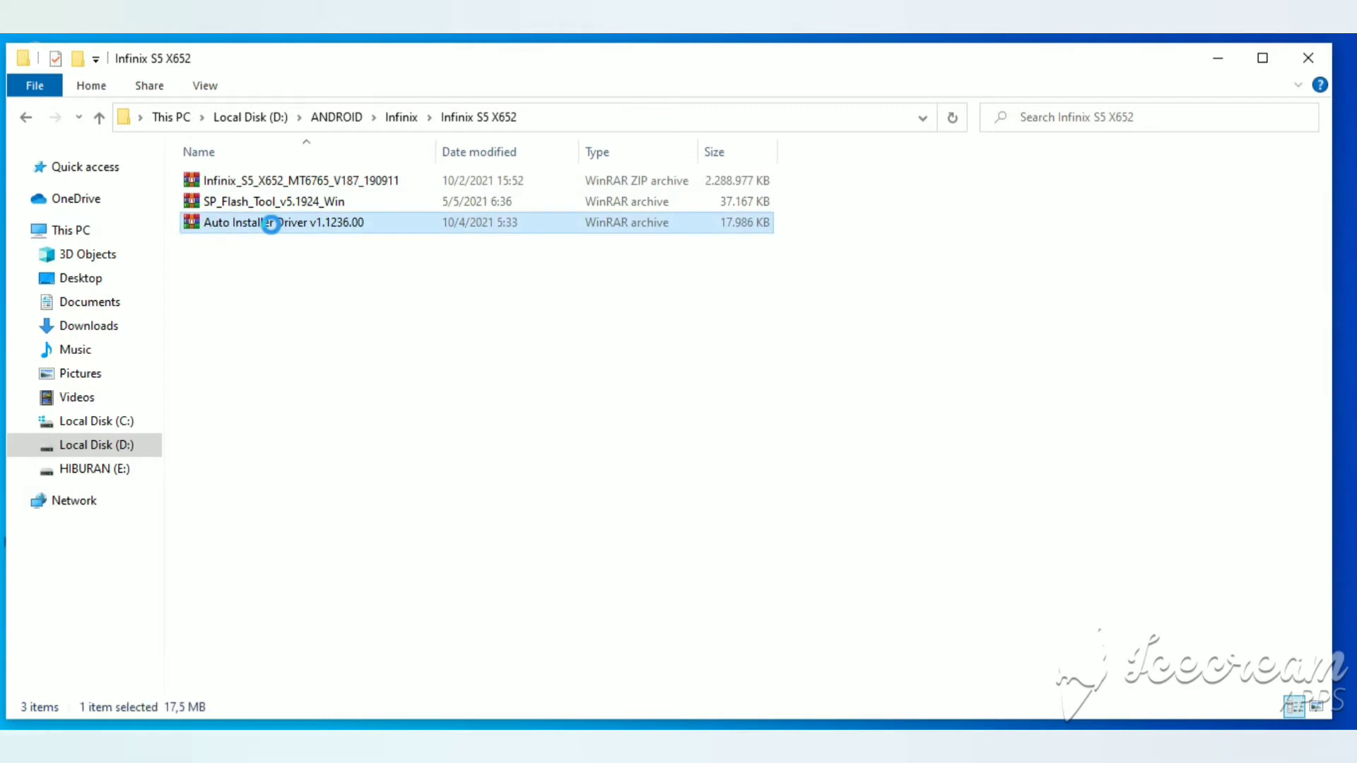
right_click(272, 224)
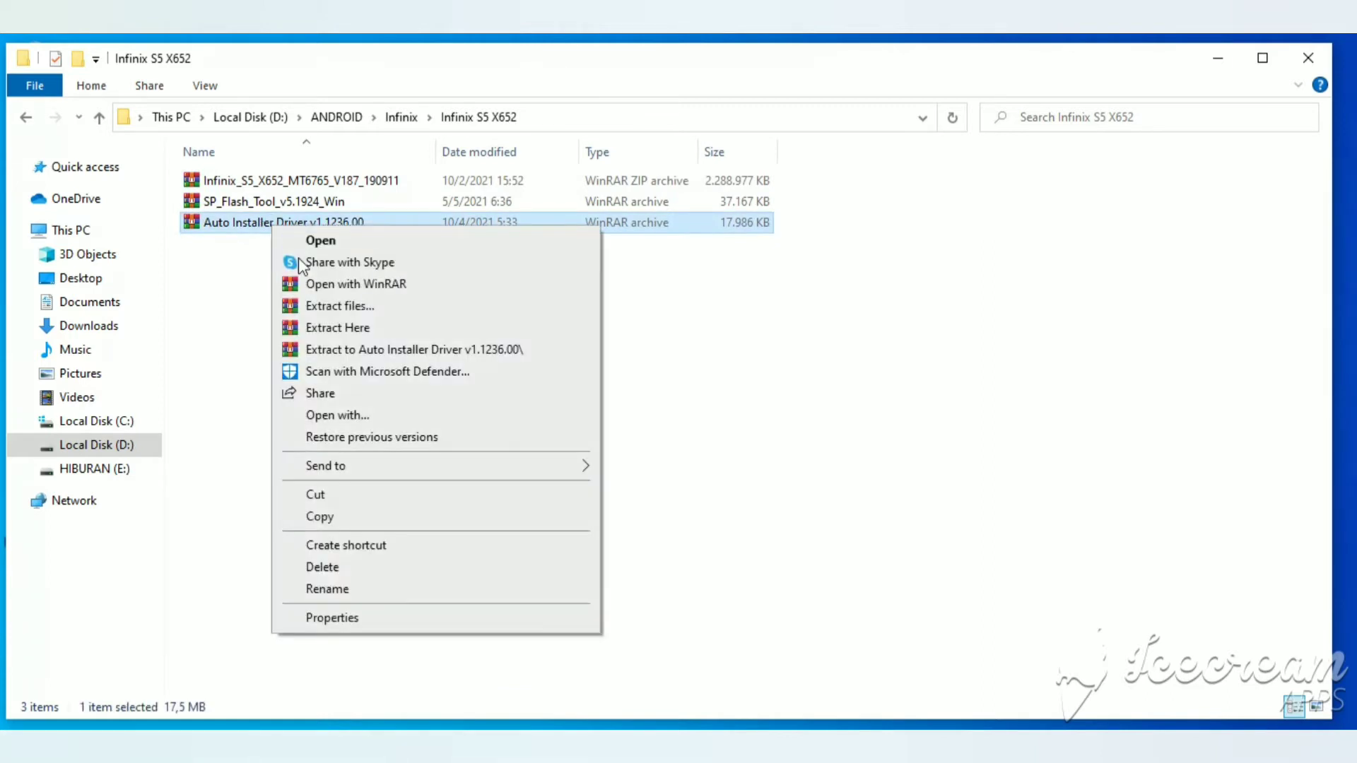
left_click(319, 306)
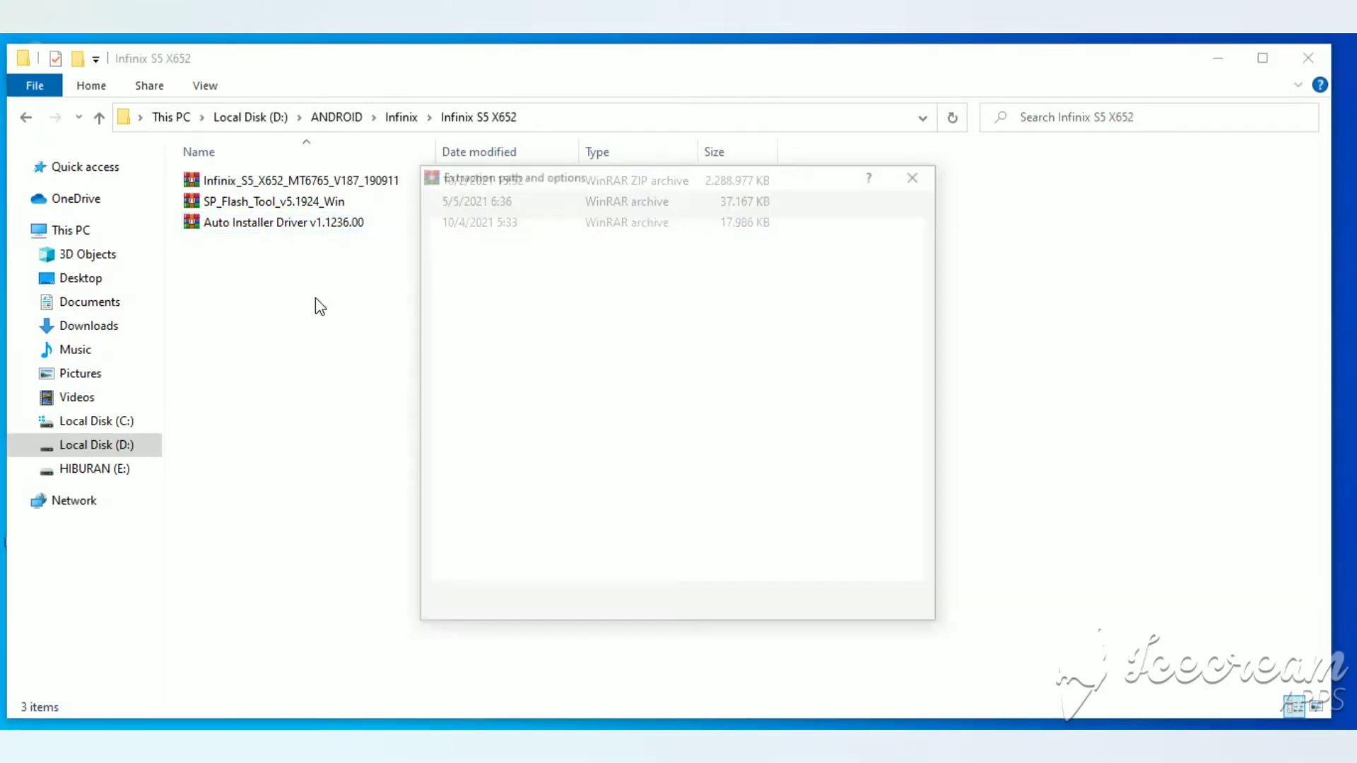
left_click(735, 621)
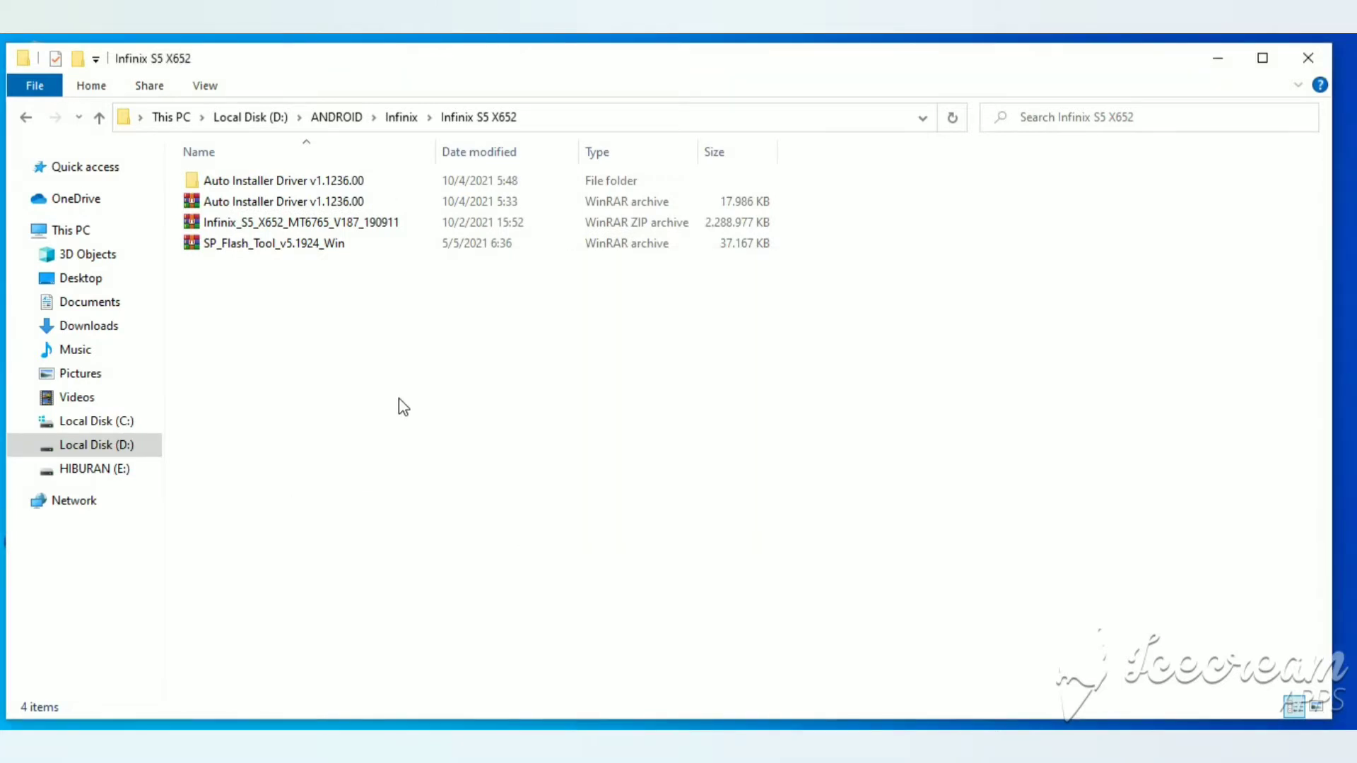
- Extract the SP_Flash_Tool_v5.1924_Win archive into a folder of the same name beside it
left_click(320, 248)
left_click(316, 243)
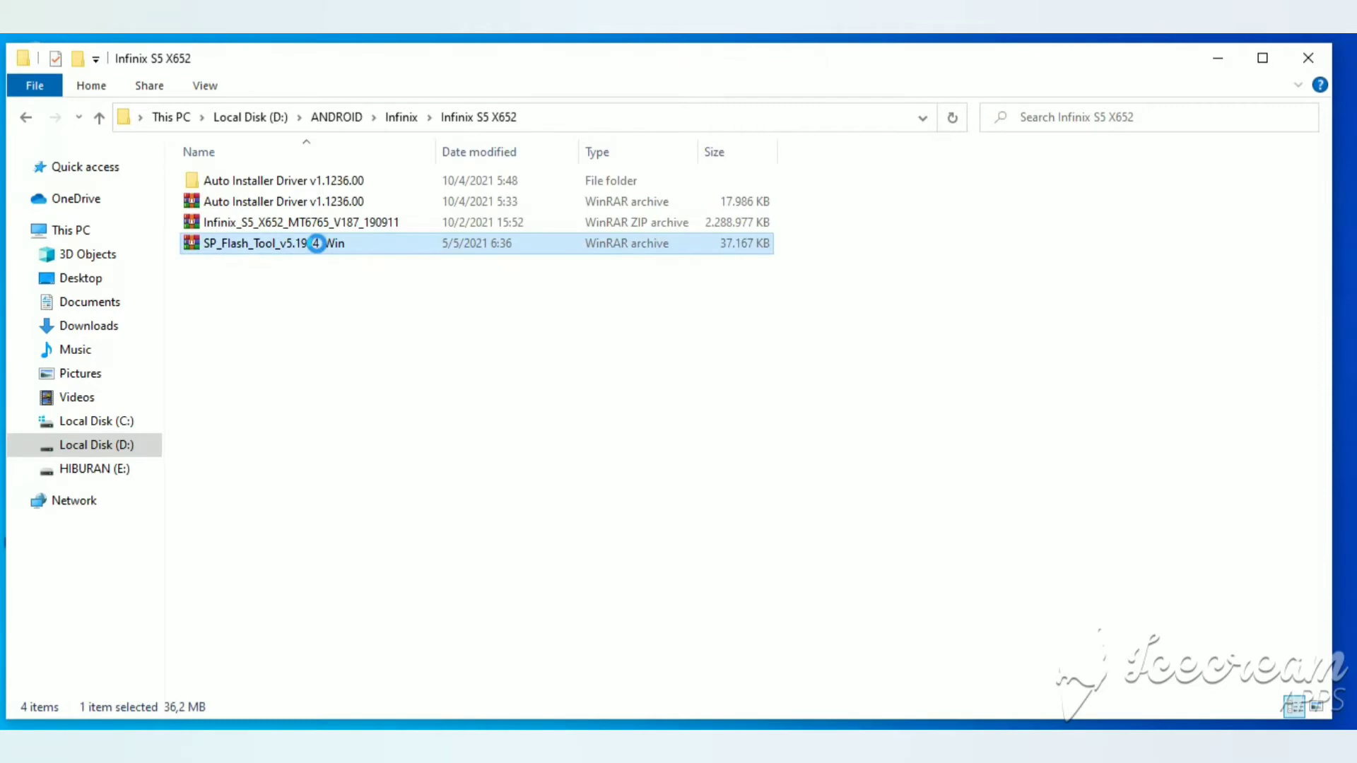
right_click(316, 244)
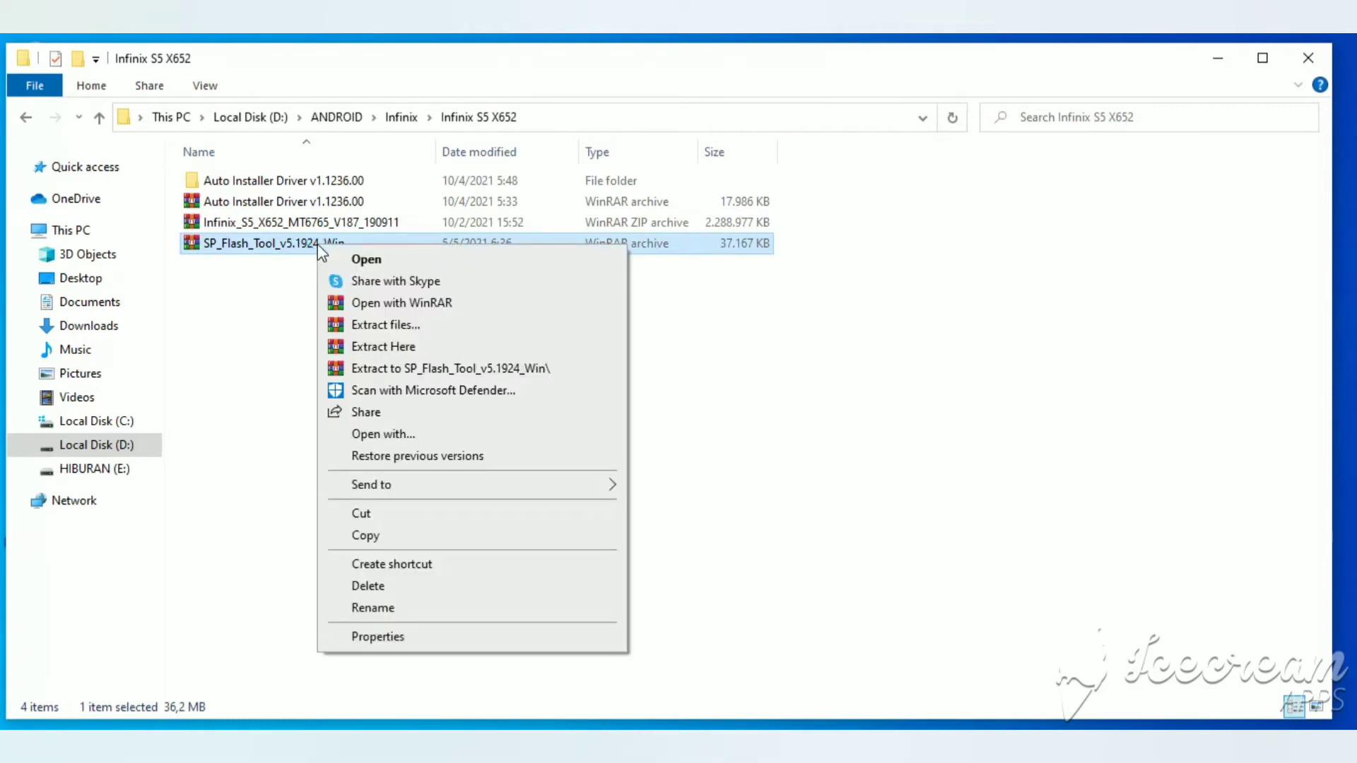
left_click(367, 329)
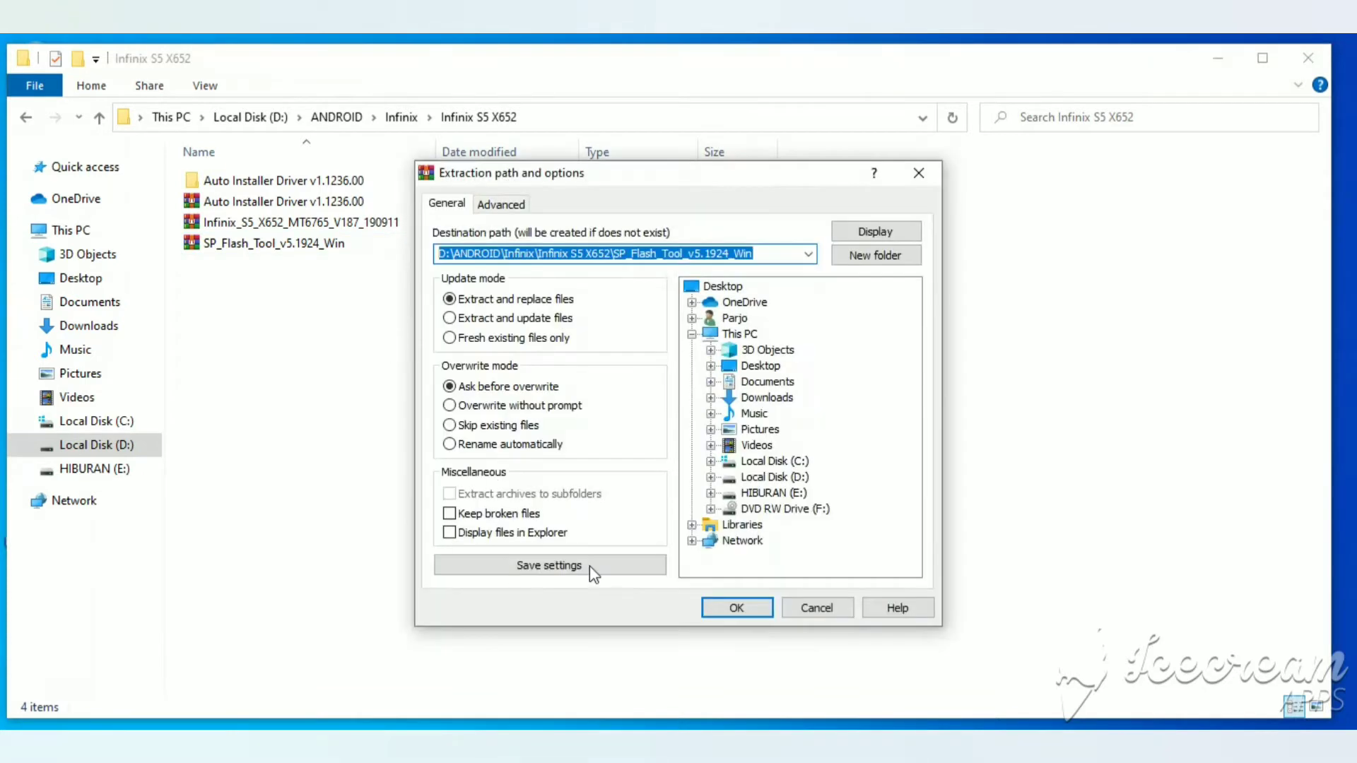
left_click(725, 609)
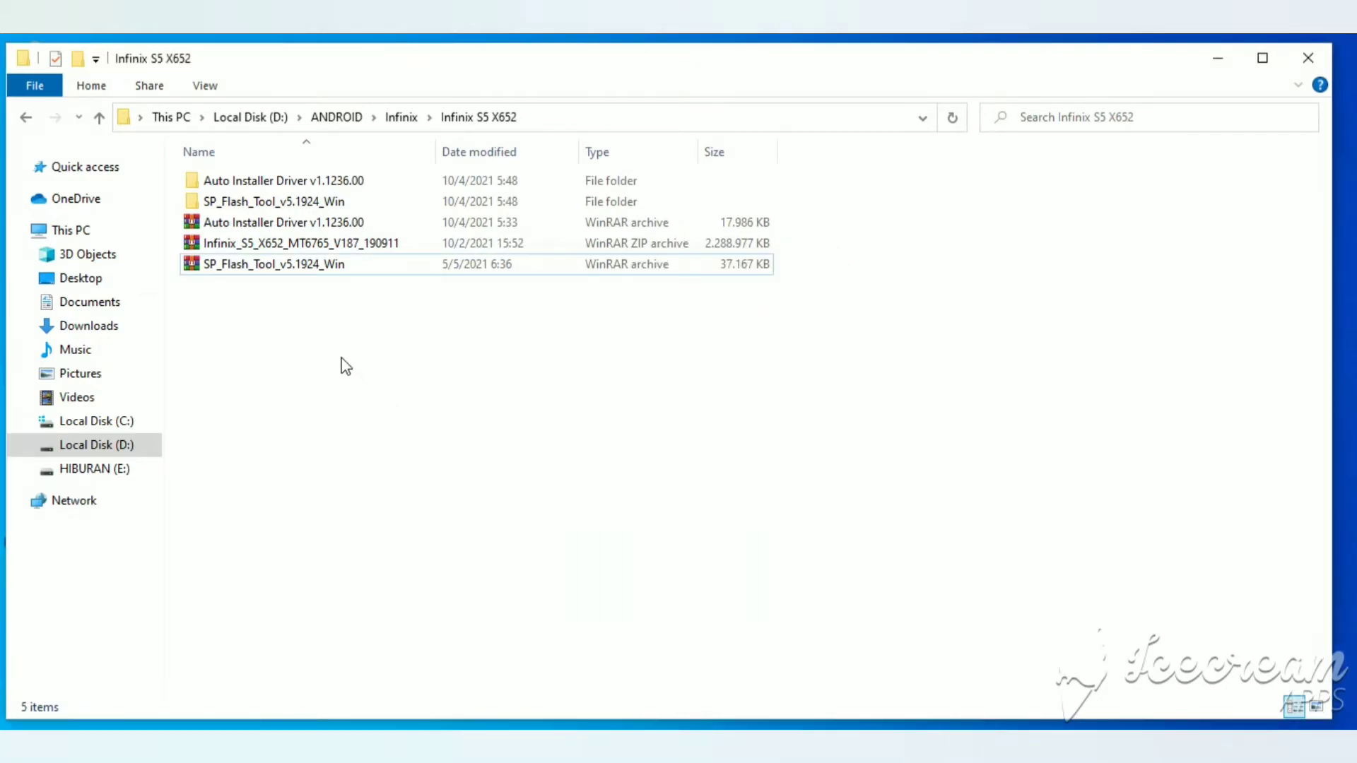
- Extract the Infinix_S5_X652_MT6765_V187_190911 firmware archive to the default destination folder
left_click(278, 247)
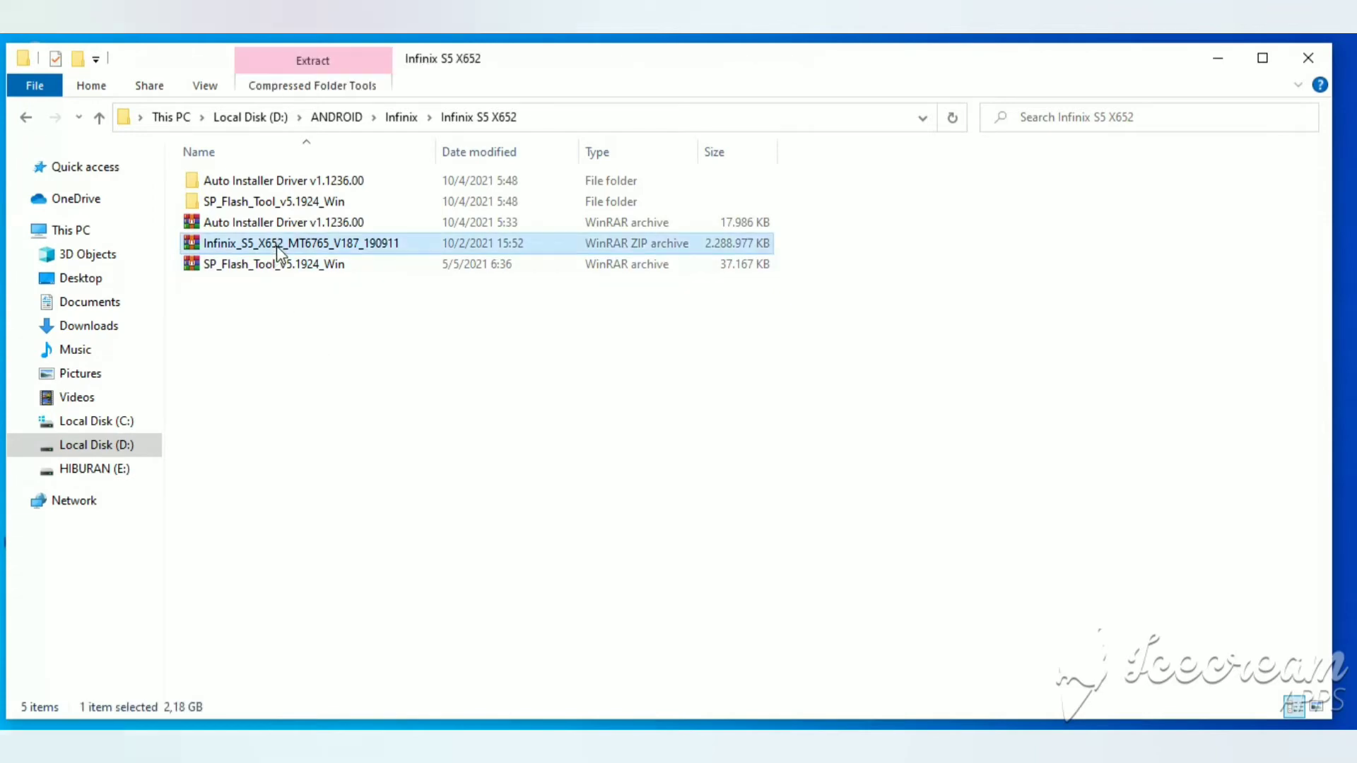
double_click(352, 247)
right_click(352, 247)
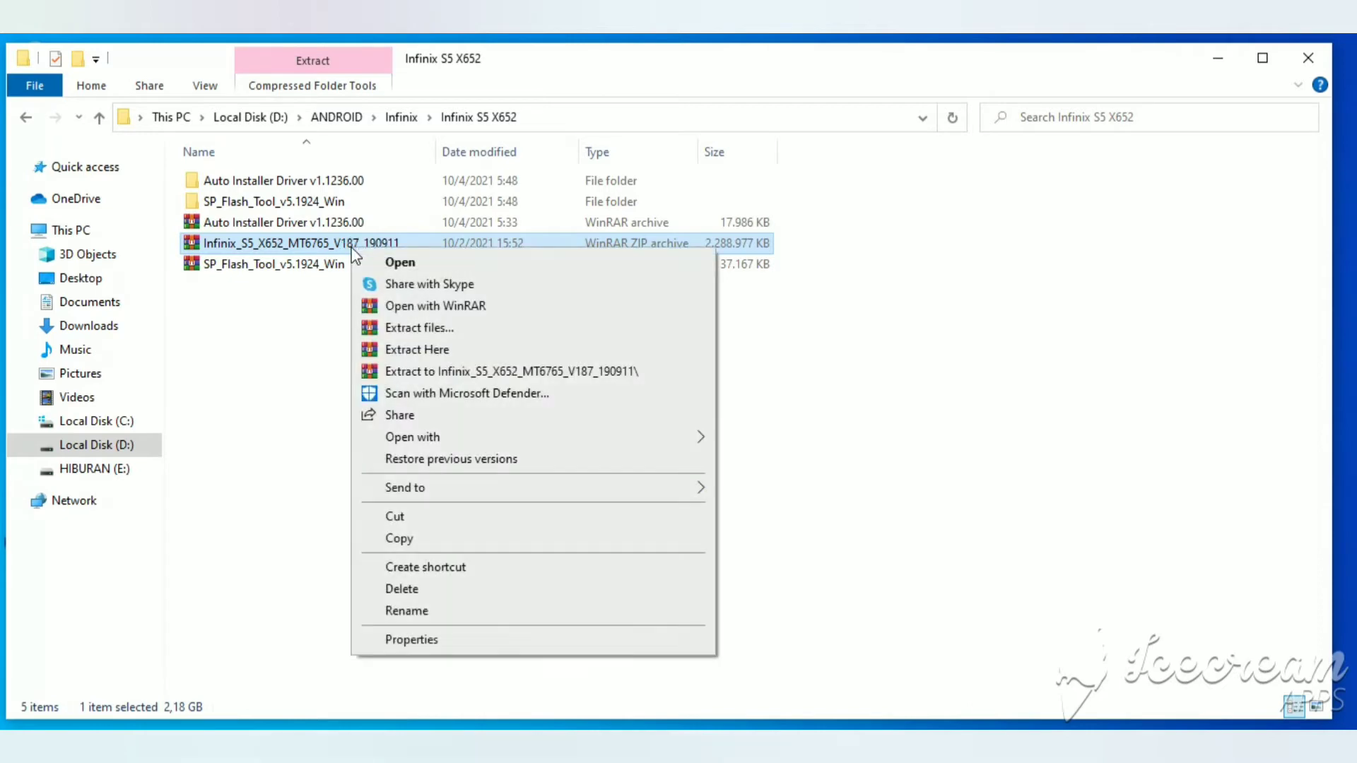
left_click(401, 329)
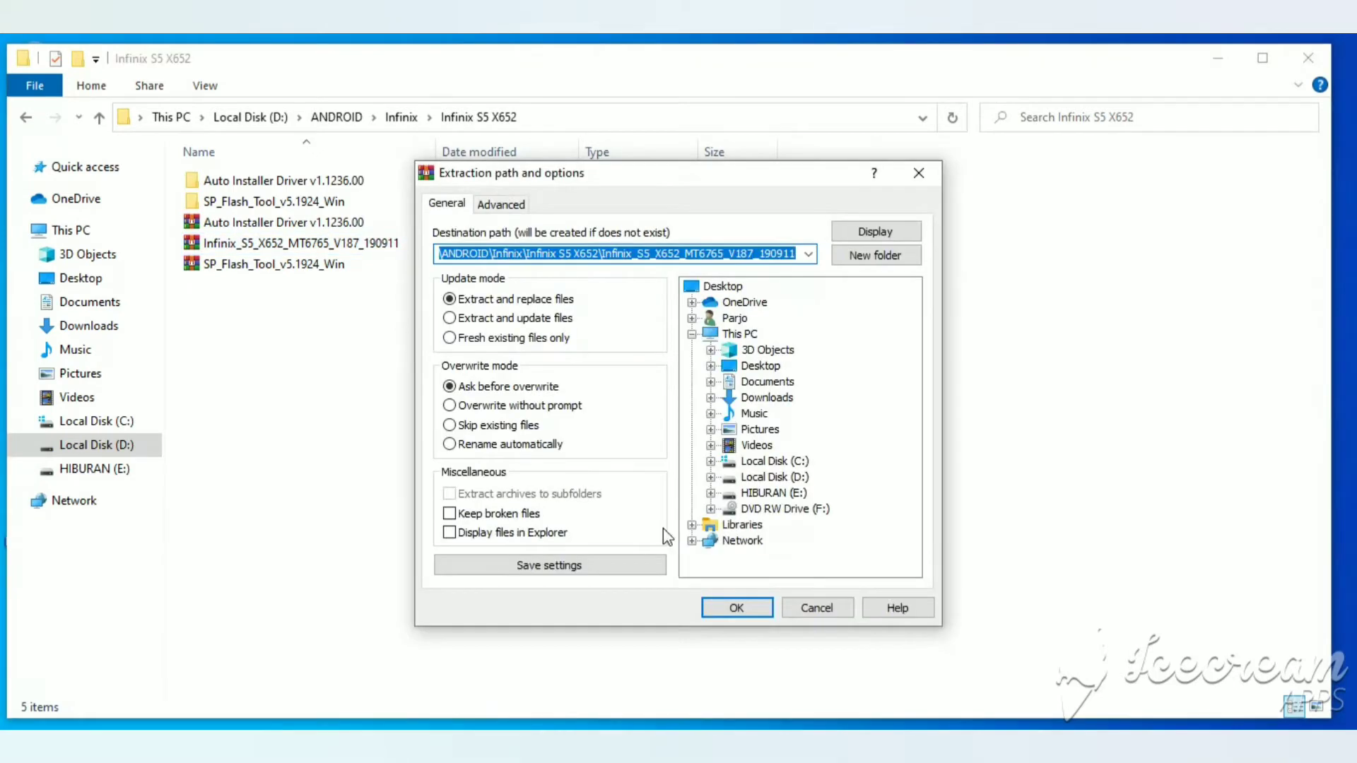
left_click(713, 609)
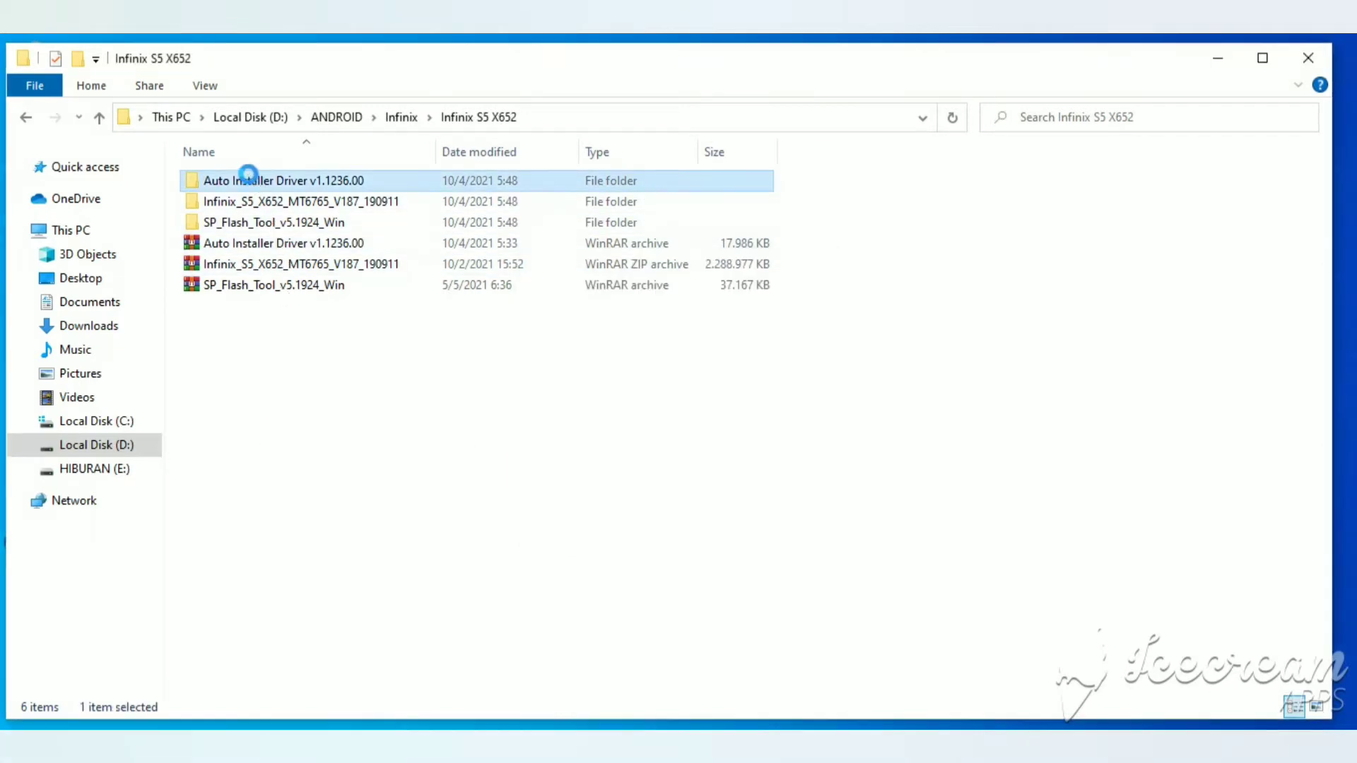
- Open the MTK Driver folder inside the extracted Auto Installer Driver's Driver folder to view its setup files
double_click(249, 179)
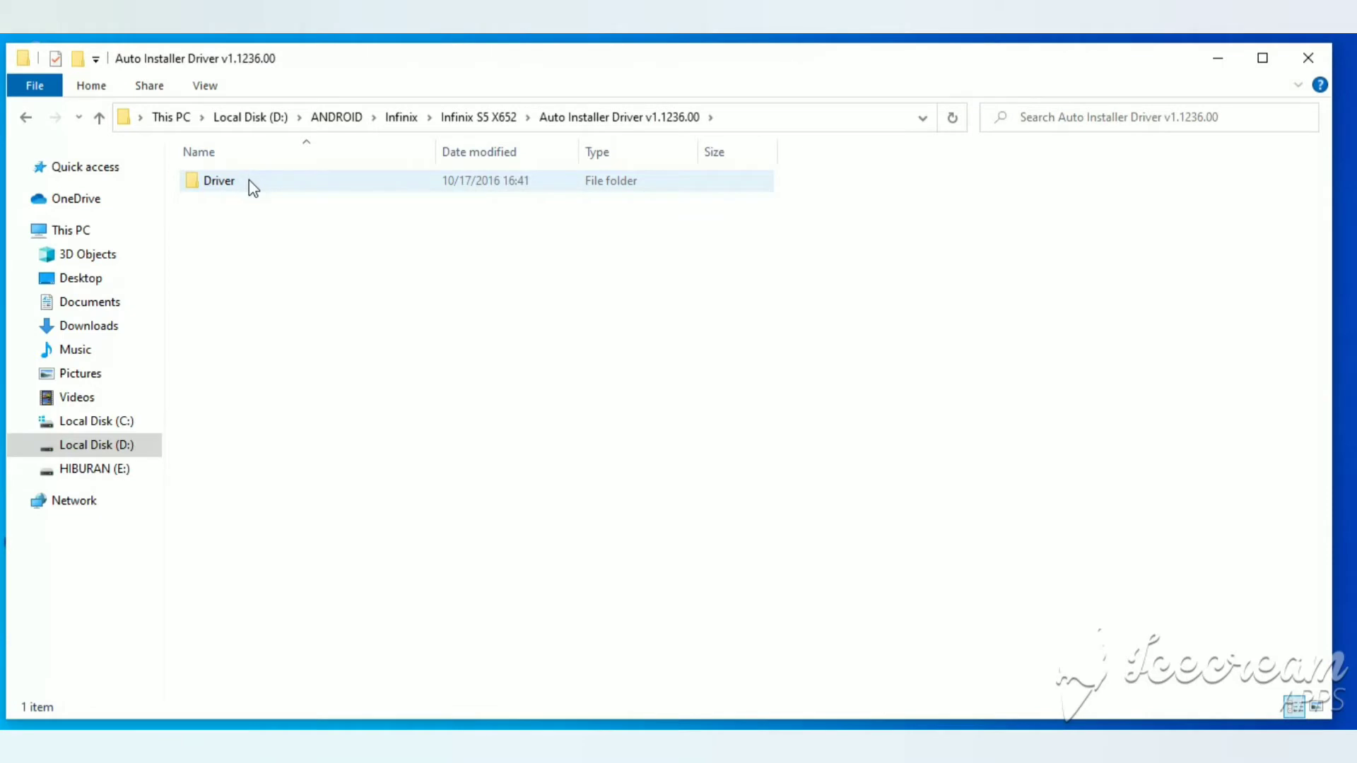
double_click(249, 181)
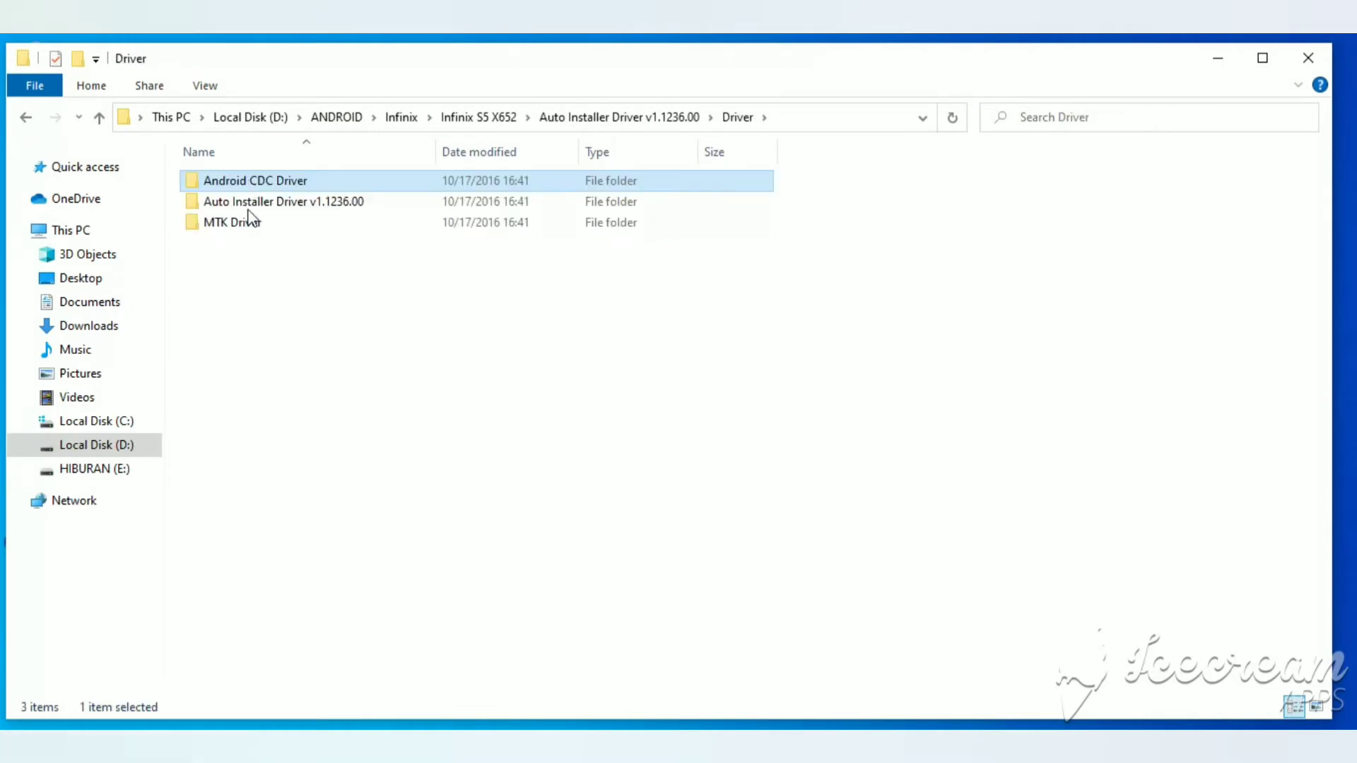
left_click(258, 222)
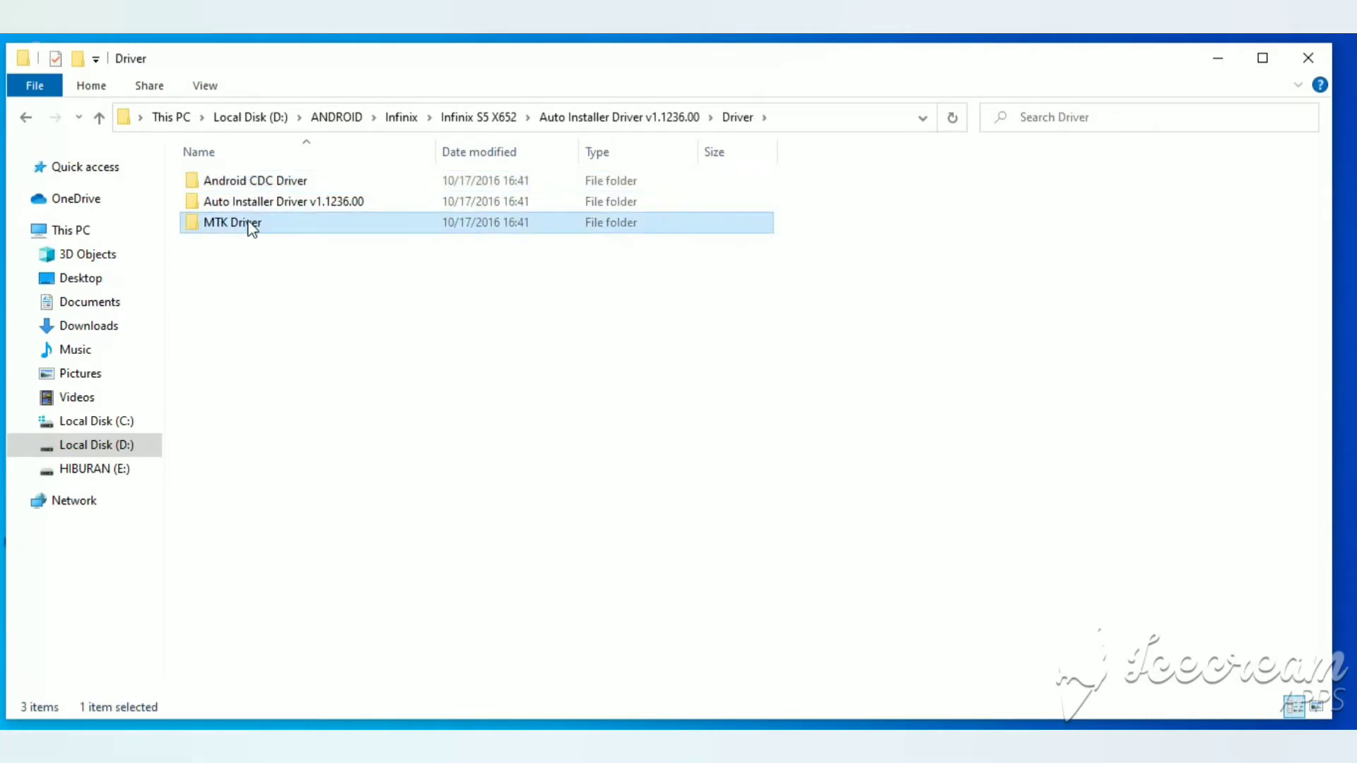
double_click(251, 224)
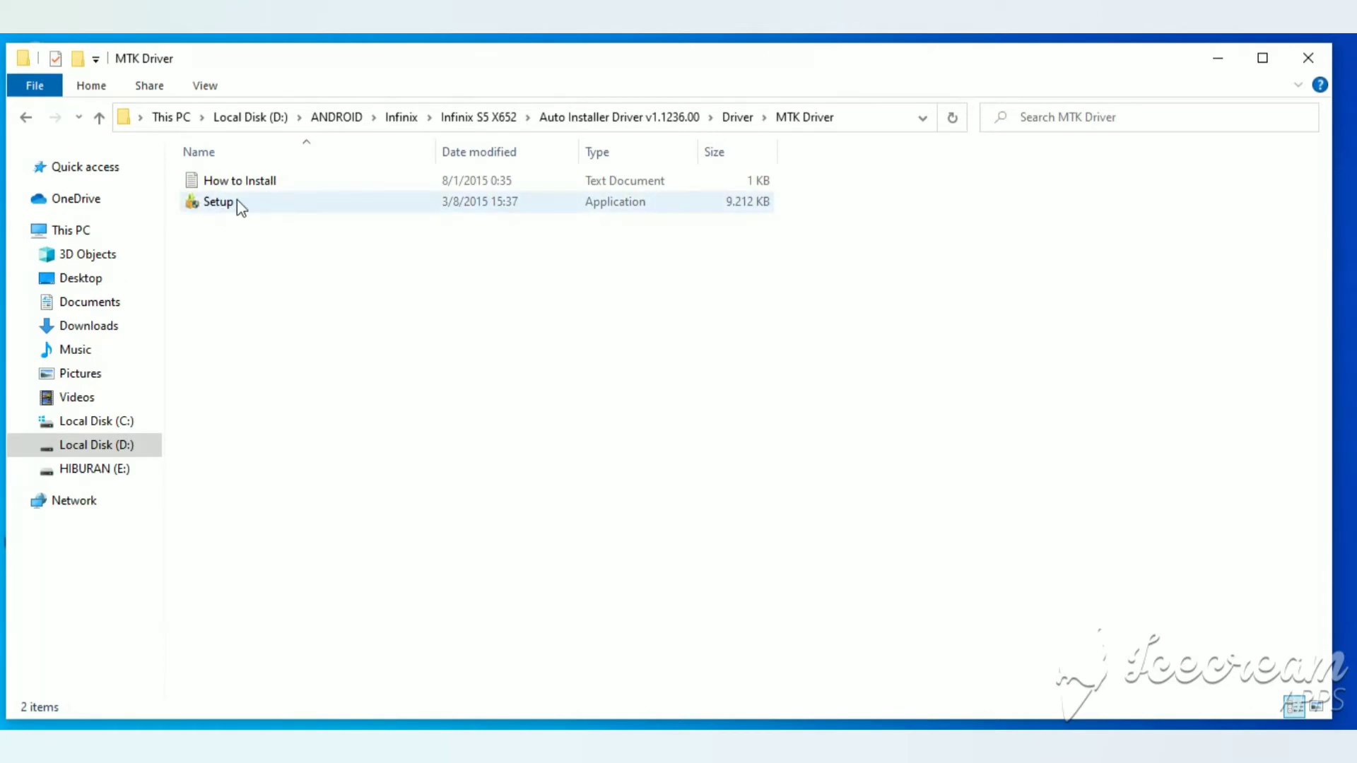
- Check the contents of the Auto Installer Driver v1.1236.00 subfolder inside Driver, and return to the Infinix S5 X652 folder
left_click(99, 118)
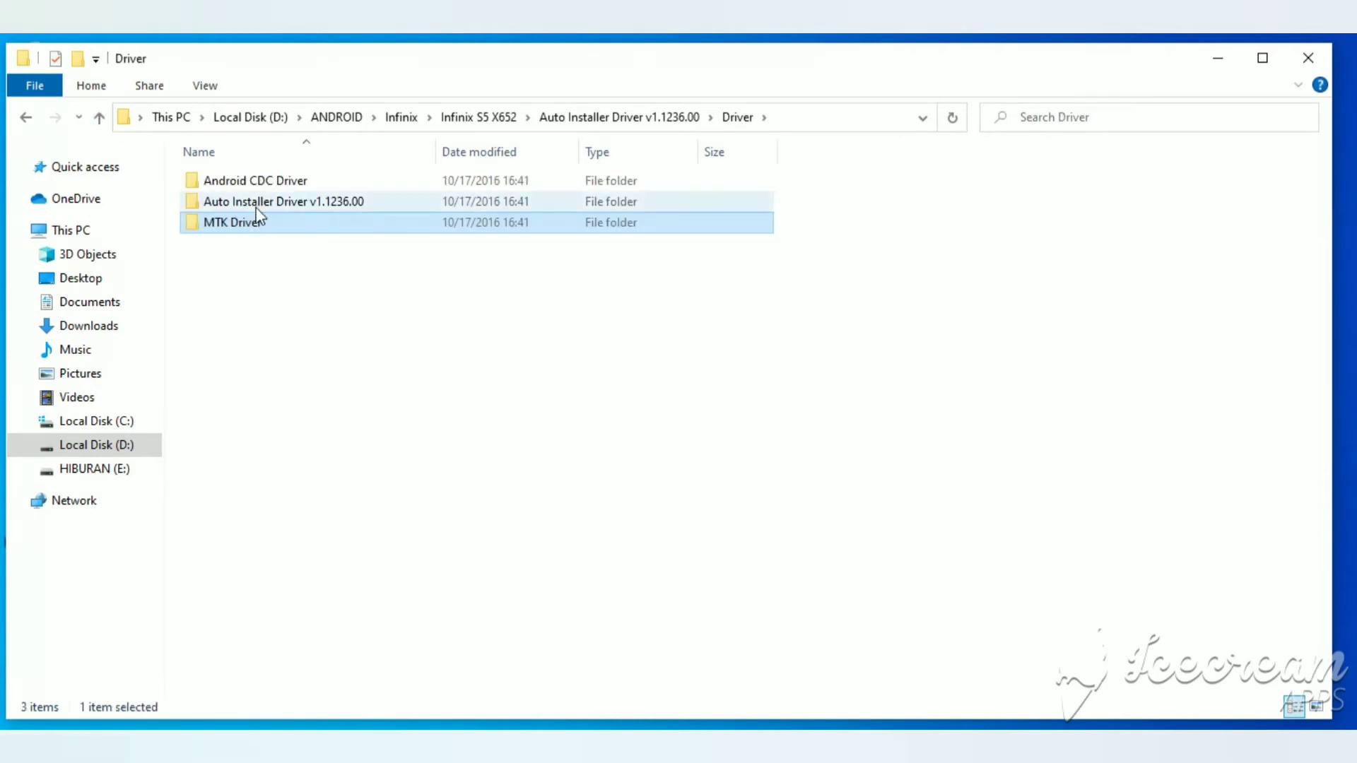
double_click(258, 203)
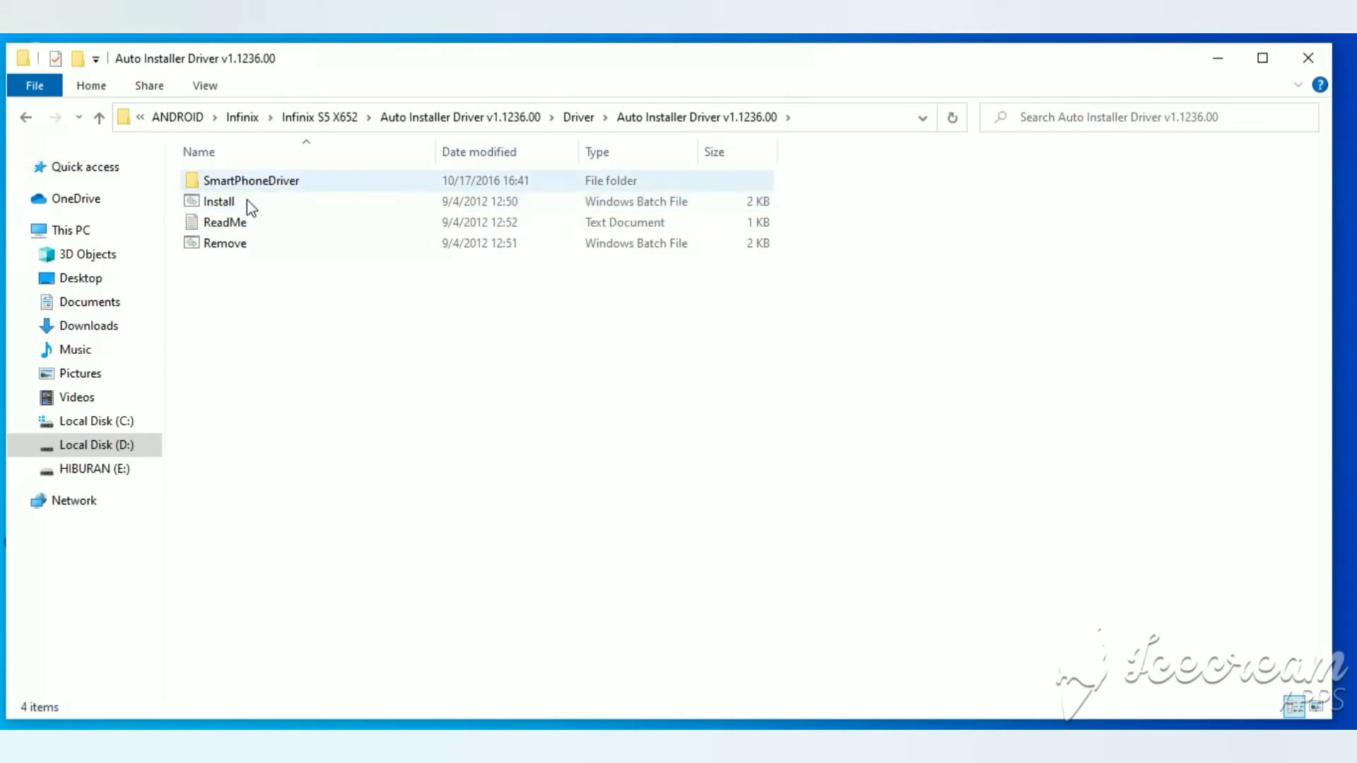
left_click(98, 118)
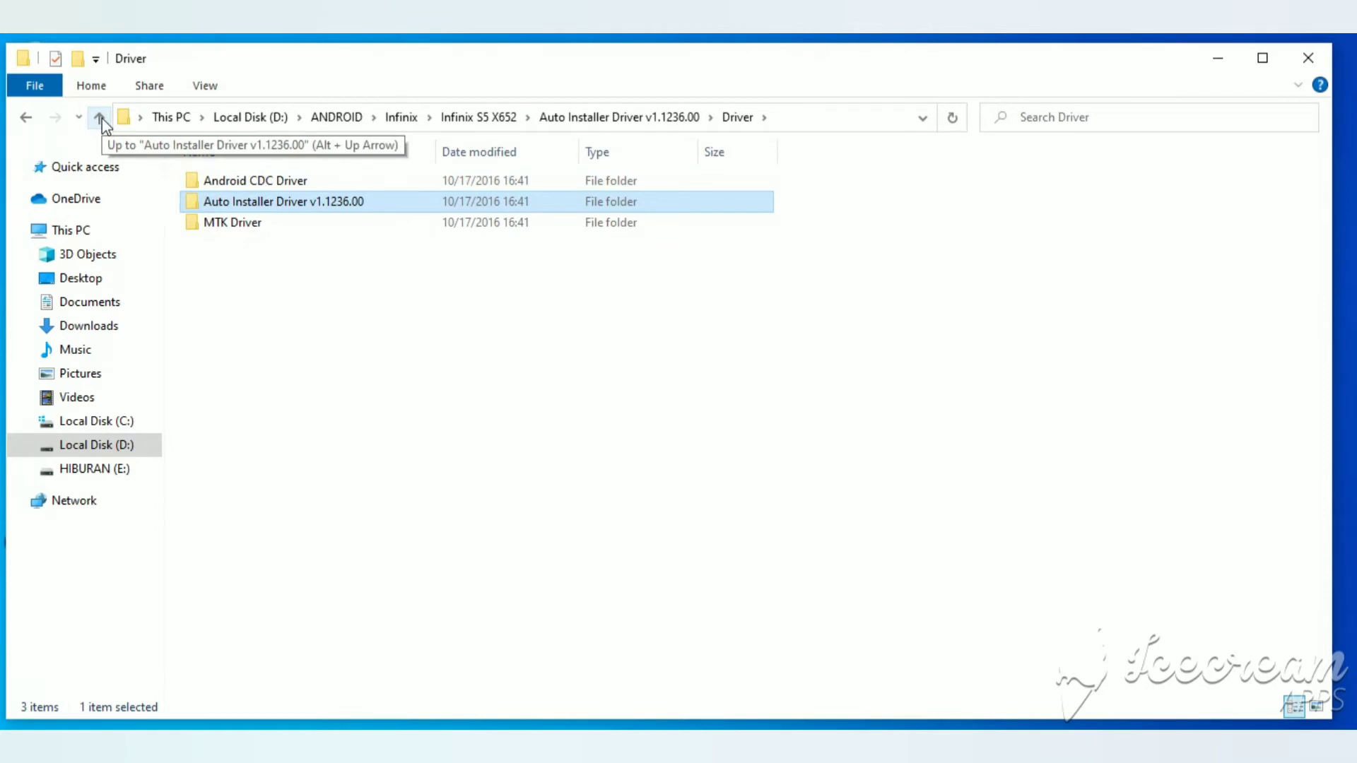
left_click(100, 117)
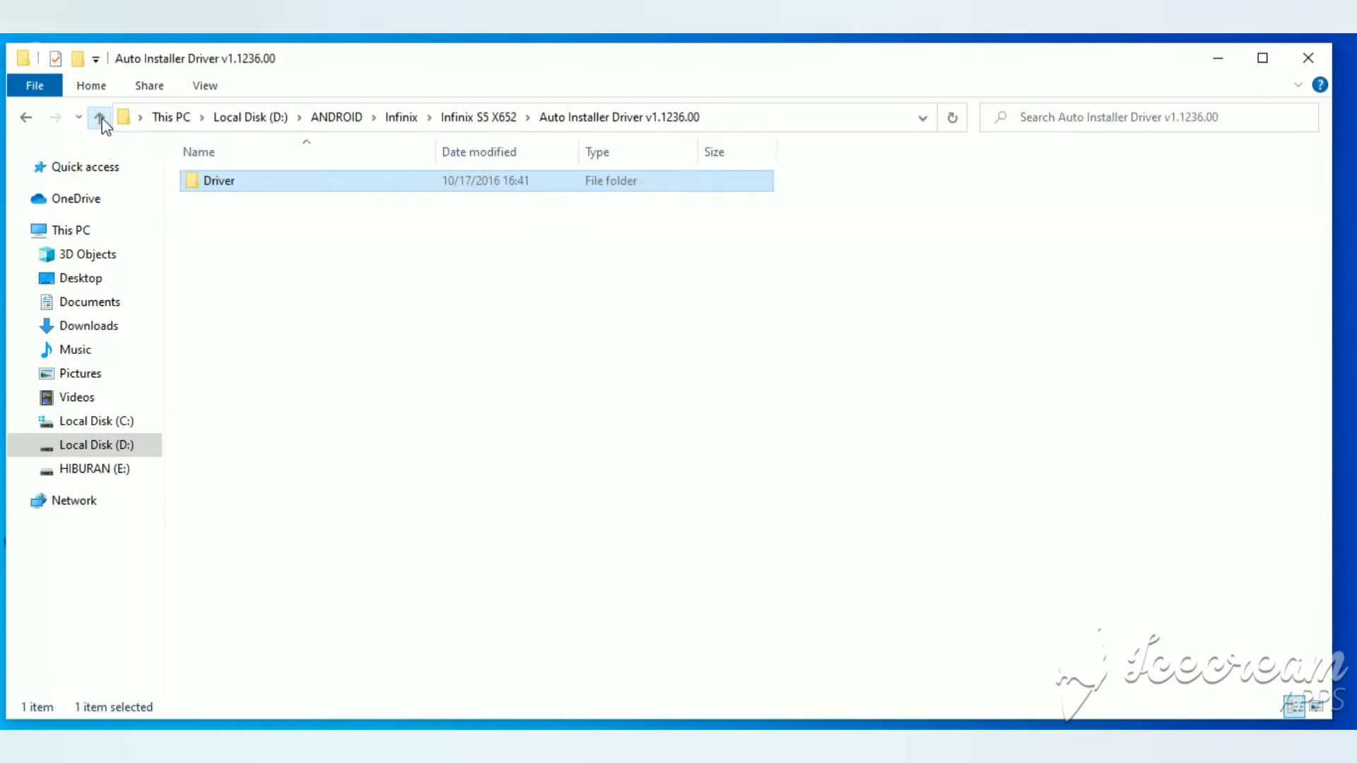
left_click(101, 118)
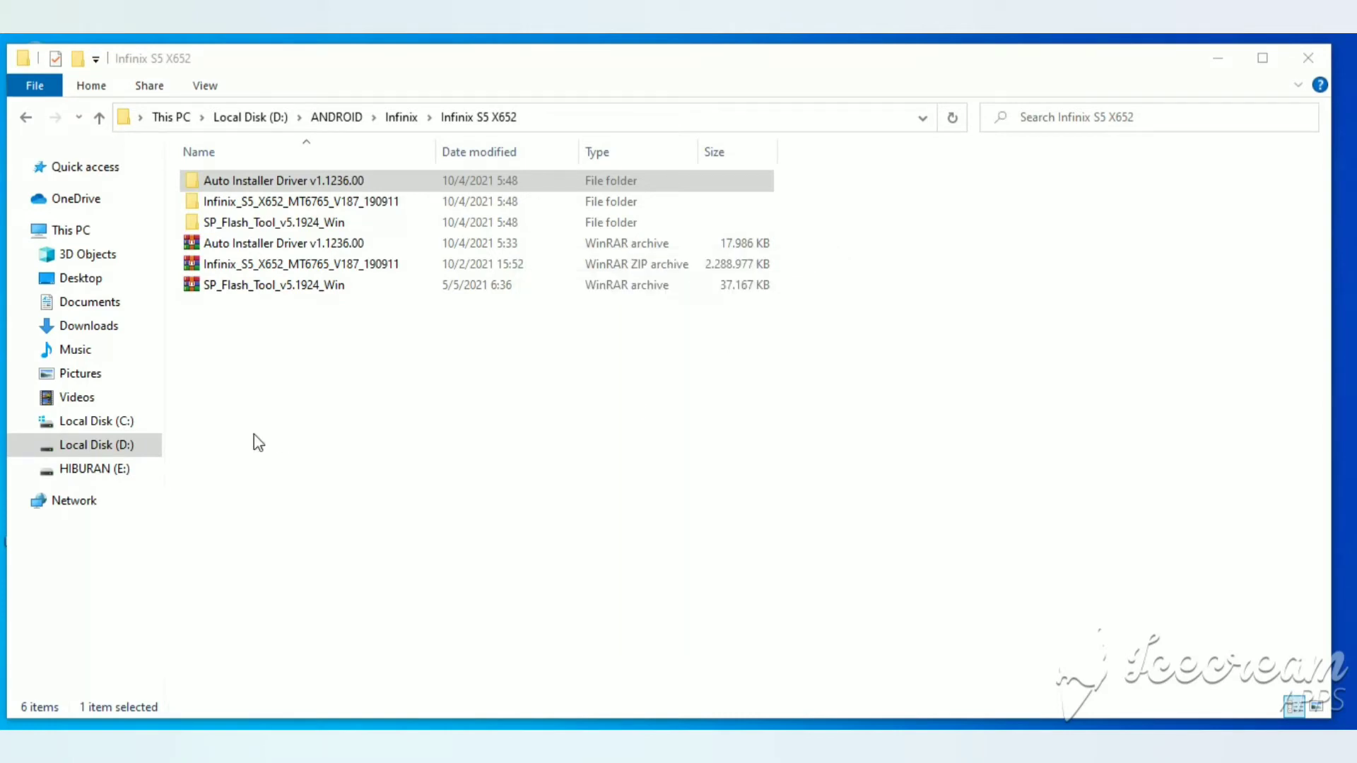
- Open the Firmware folder inside the extracted Infinix_S5_X652_MT6765_V187_190911 folder and locate the MT6765_Android_scatter file
double_click(321, 202)
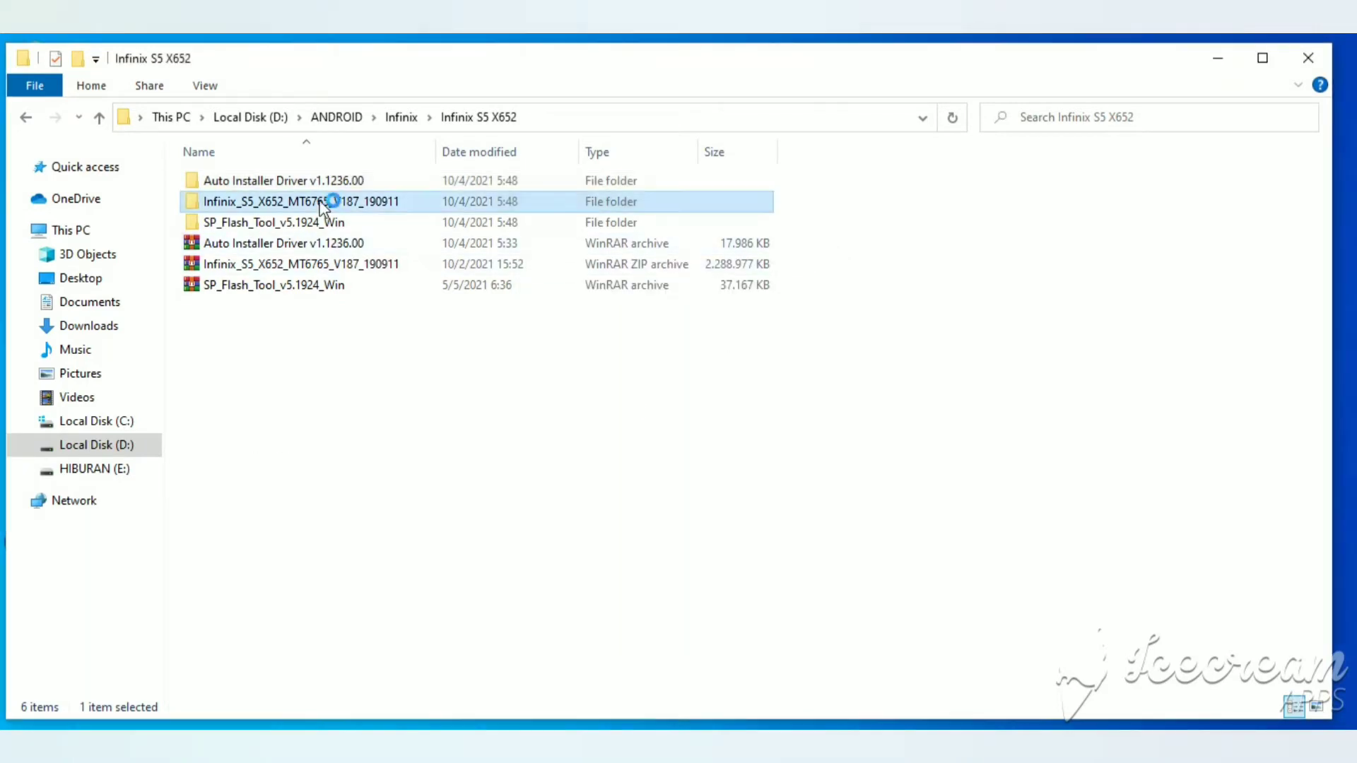
double_click(244, 188)
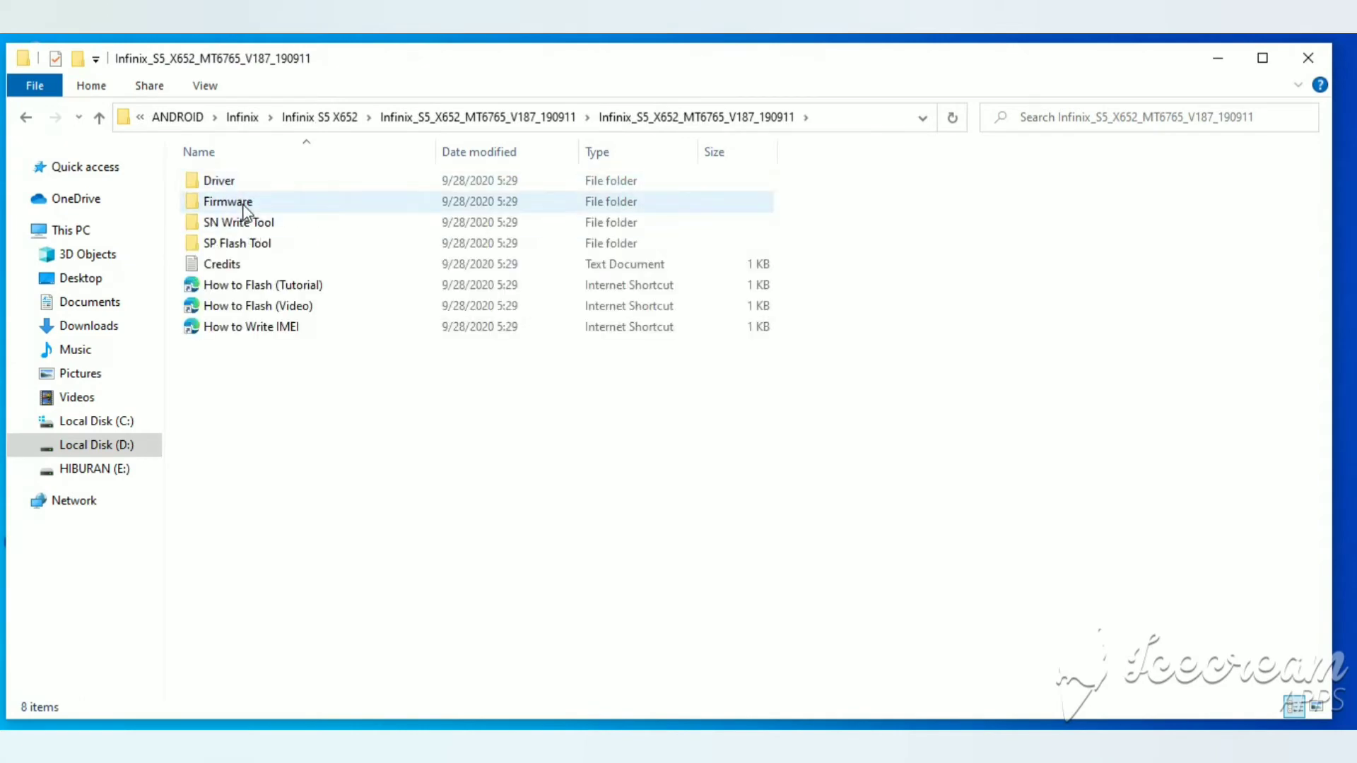
left_click(245, 208)
double_click(246, 208)
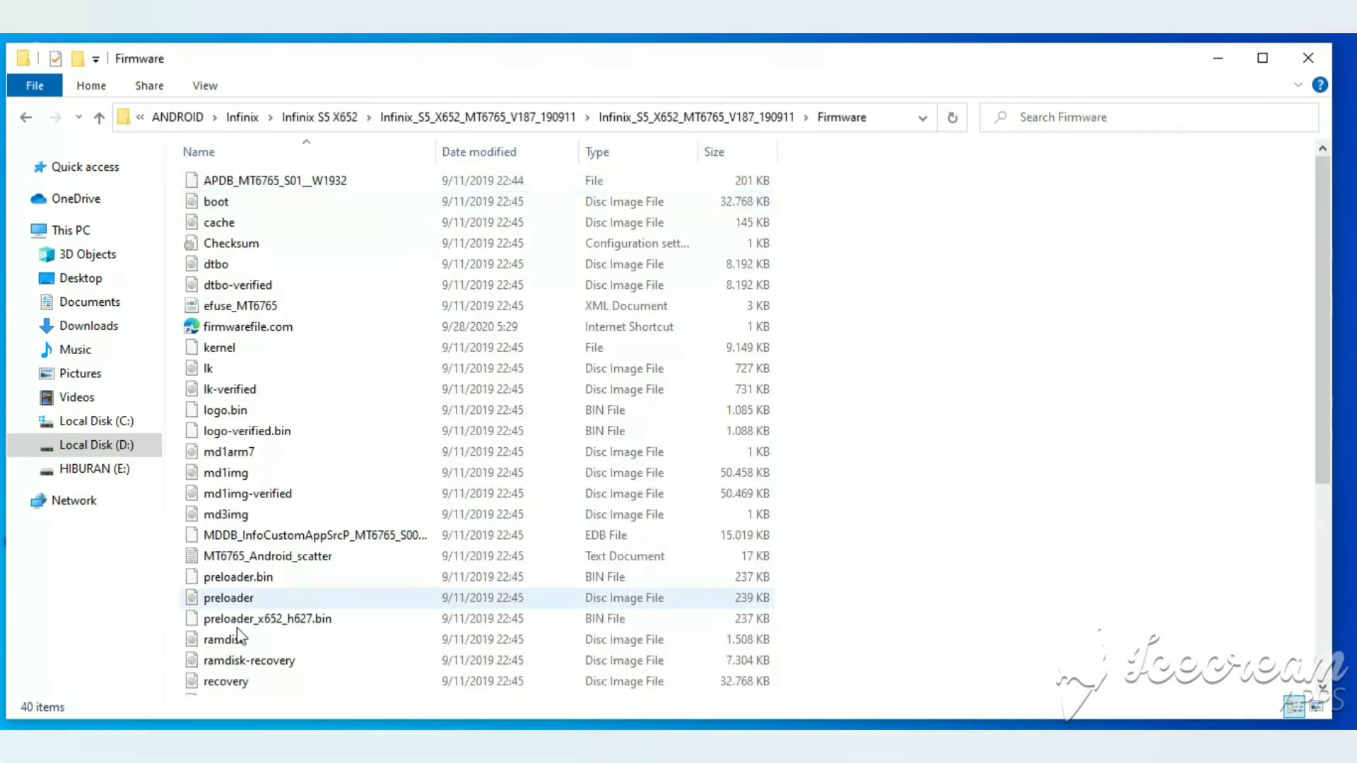
scroll(253, 644, "down", 5)
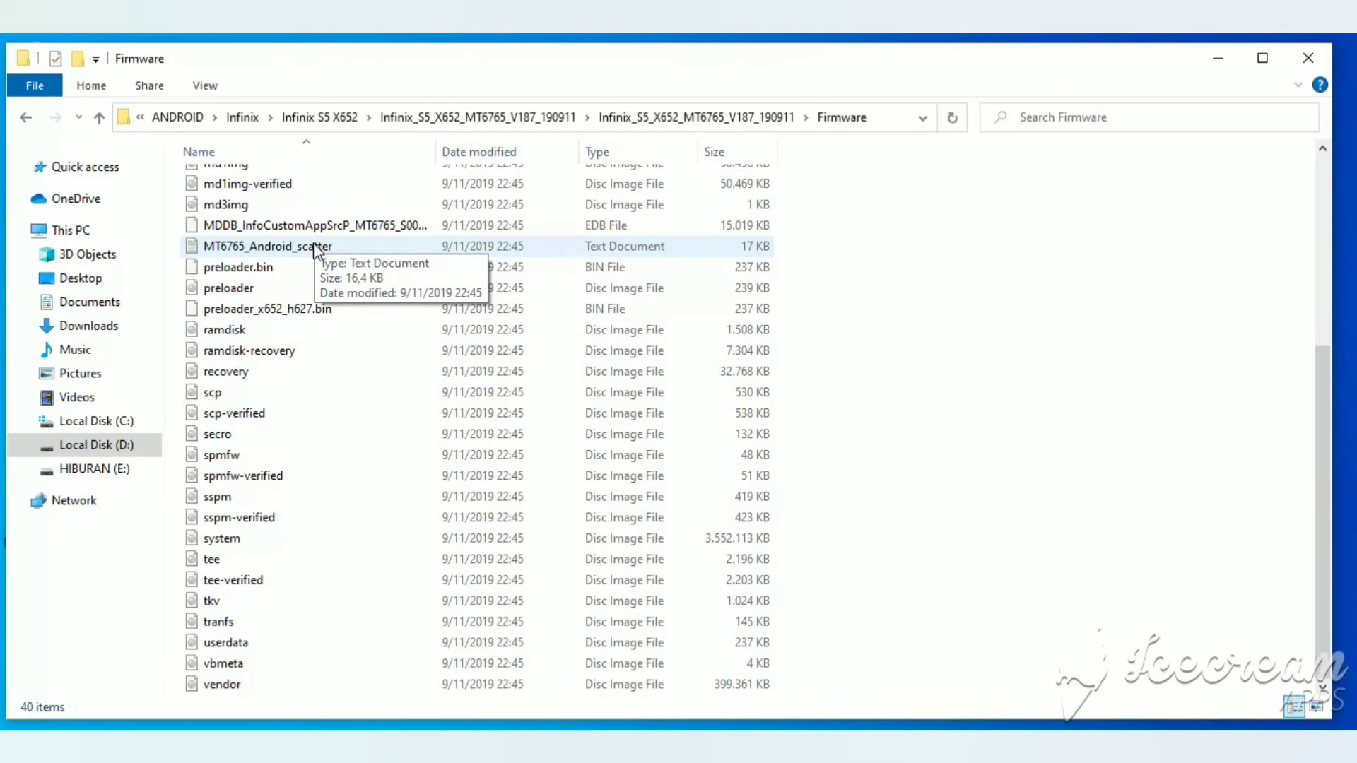
- Go back to the Infinix S5 X652 folder and open the innermost SP_Flash_Tool_v5.1924_Win folder containing the program files
left_click(101, 119)
left_click(100, 119)
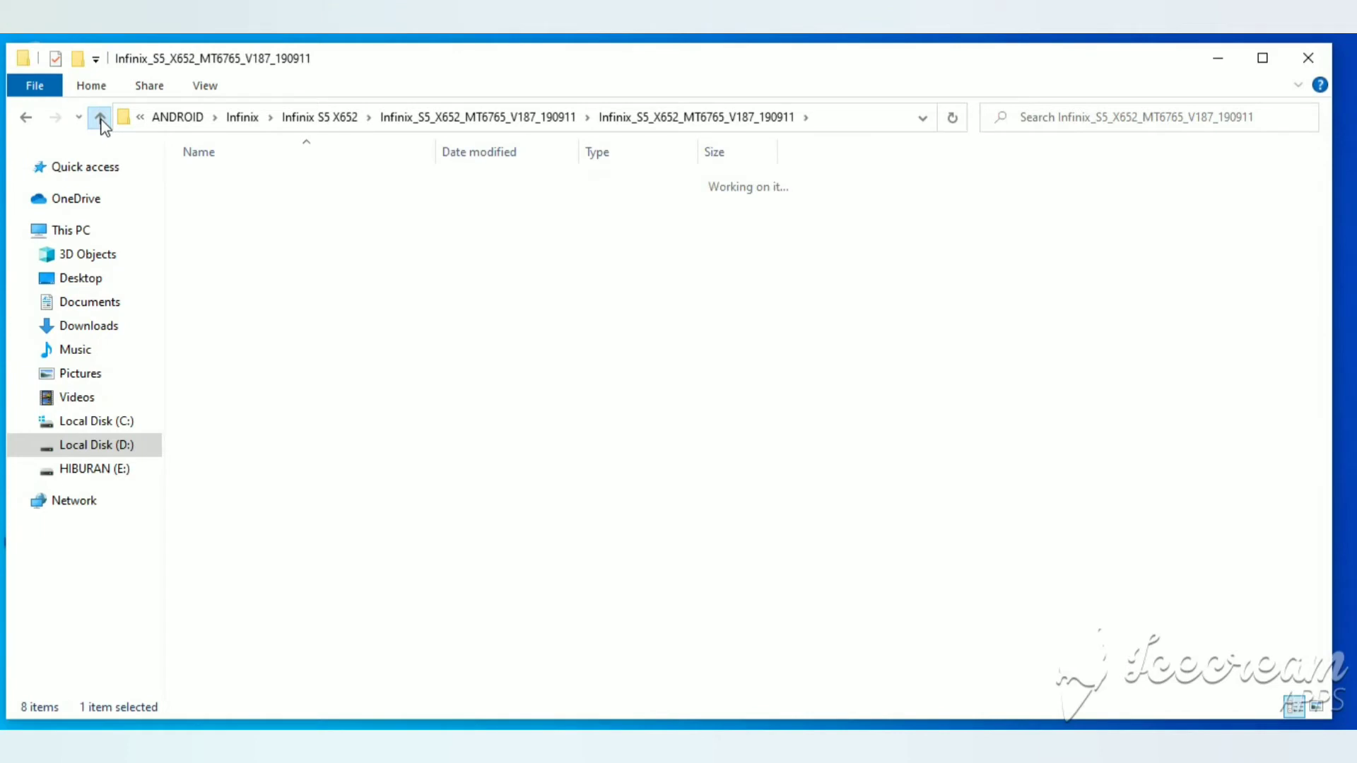
left_click(286, 225)
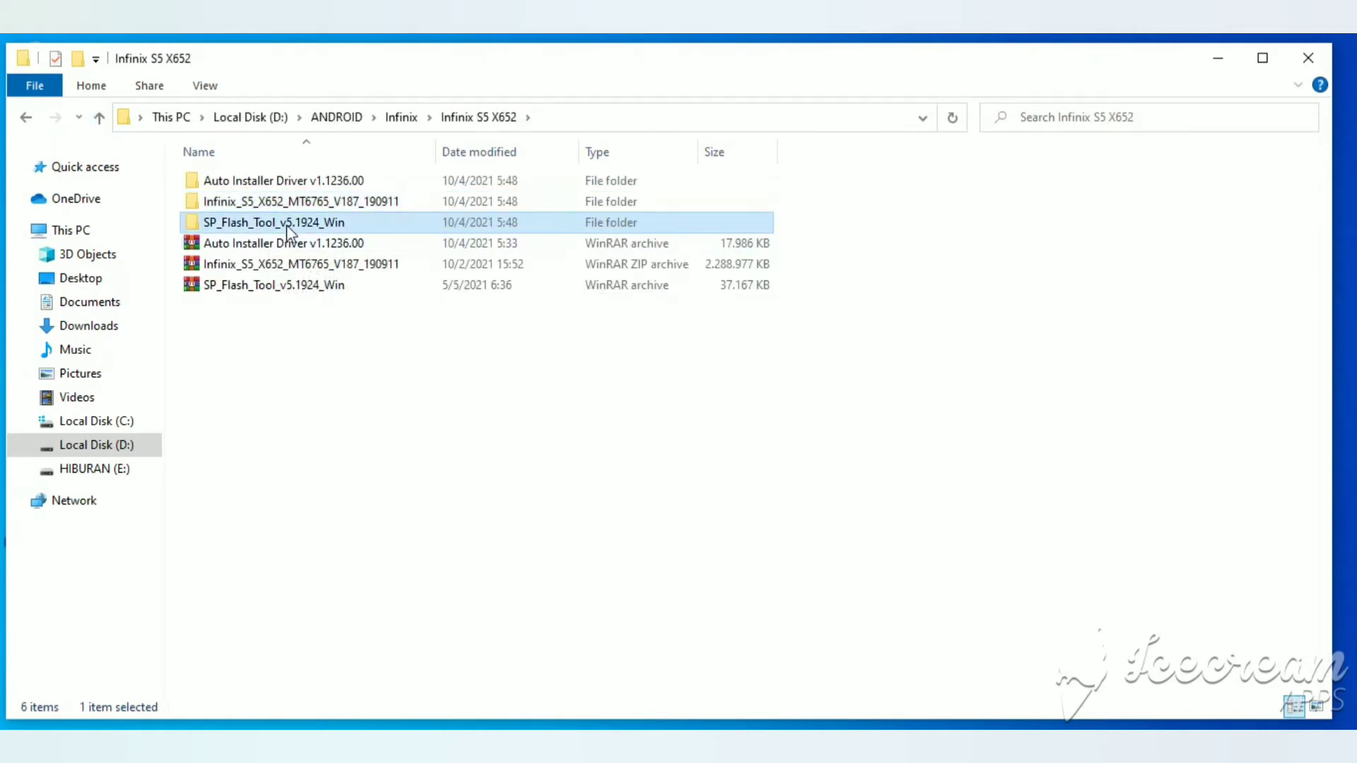
double_click(286, 224)
left_click(270, 182)
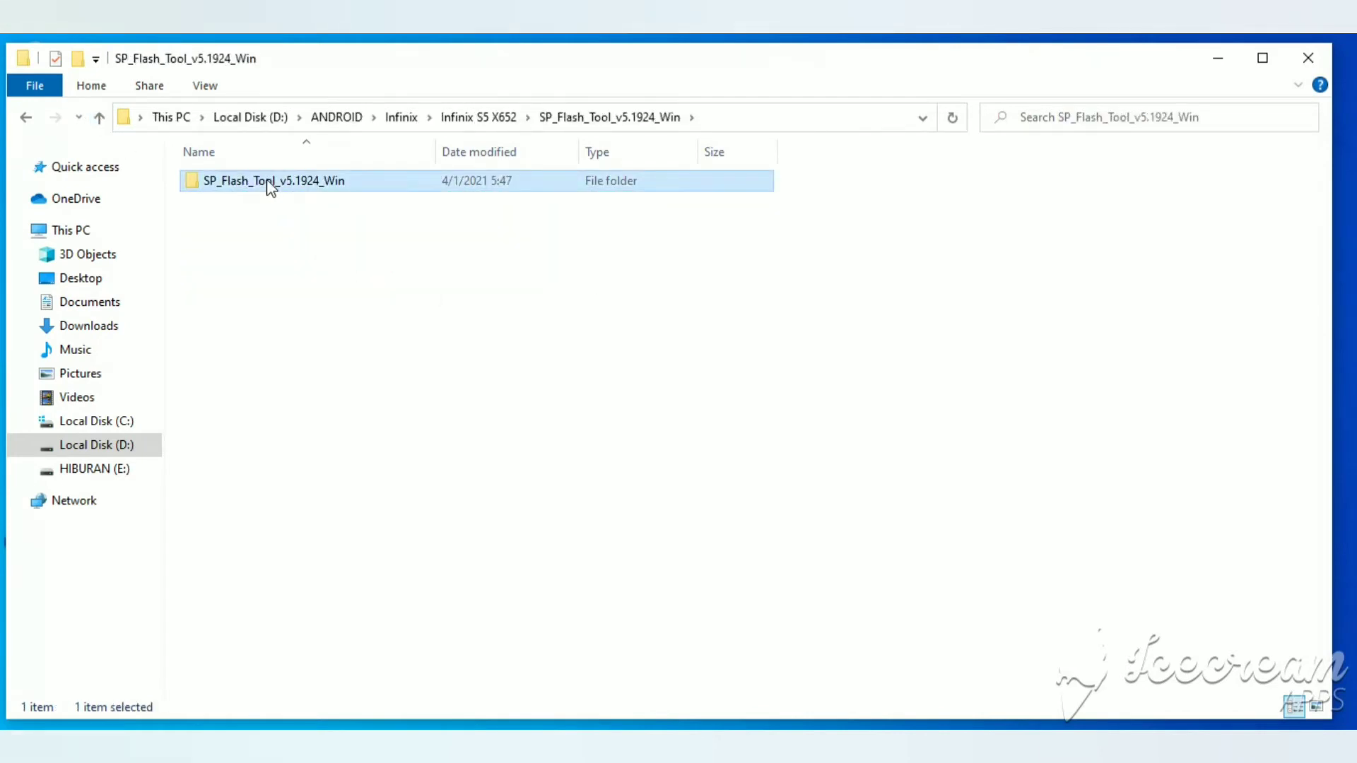
double_click(198, 185)
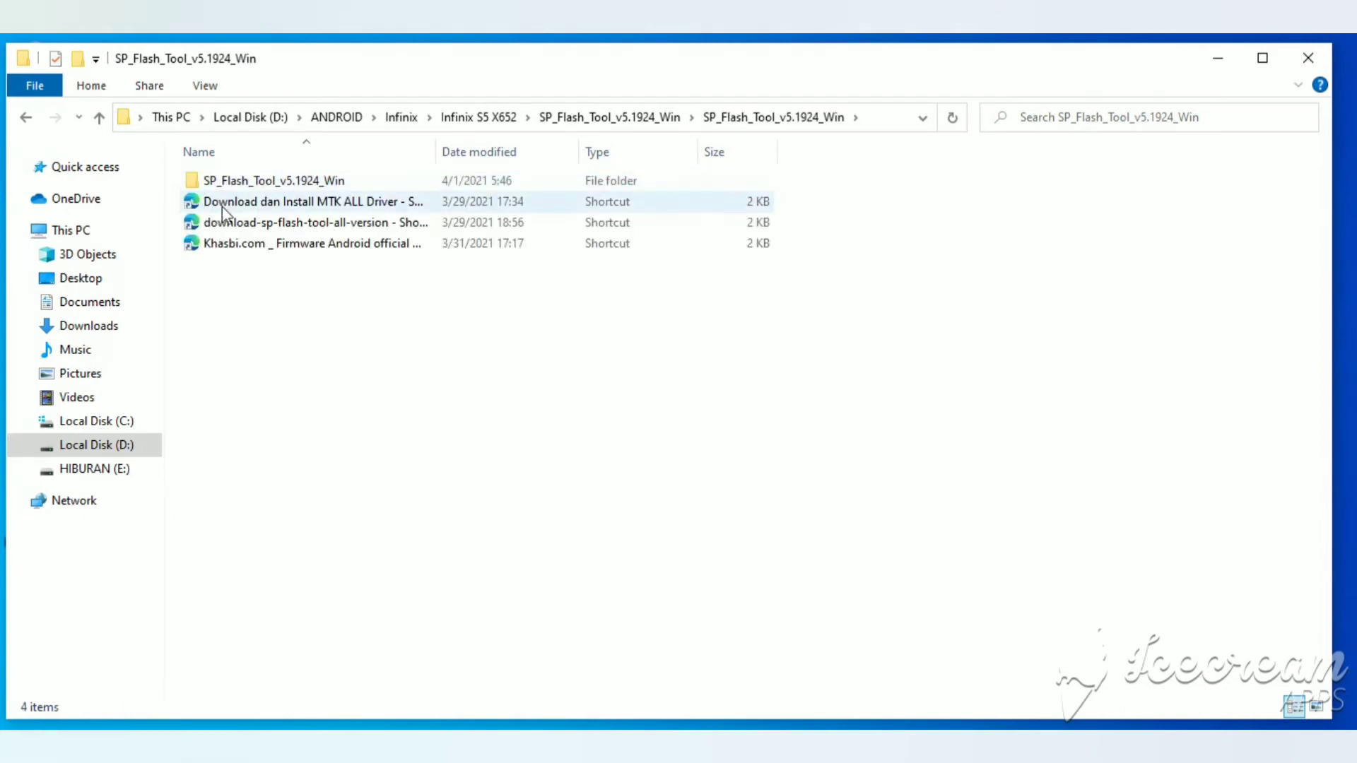
left_click(263, 183)
double_click(264, 182)
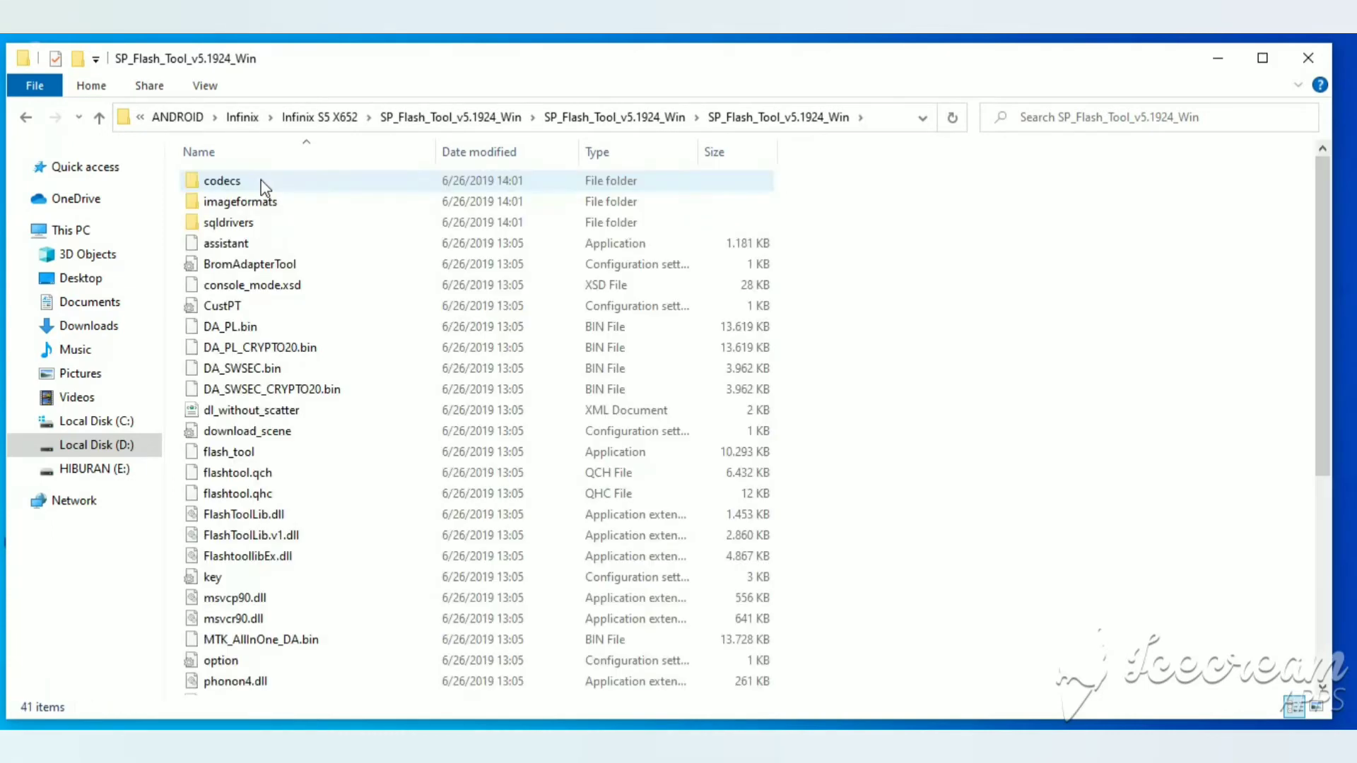
- Find the flash_tool application among the SP Flash Tool files and launch it
scroll(282, 598, "down", 6)
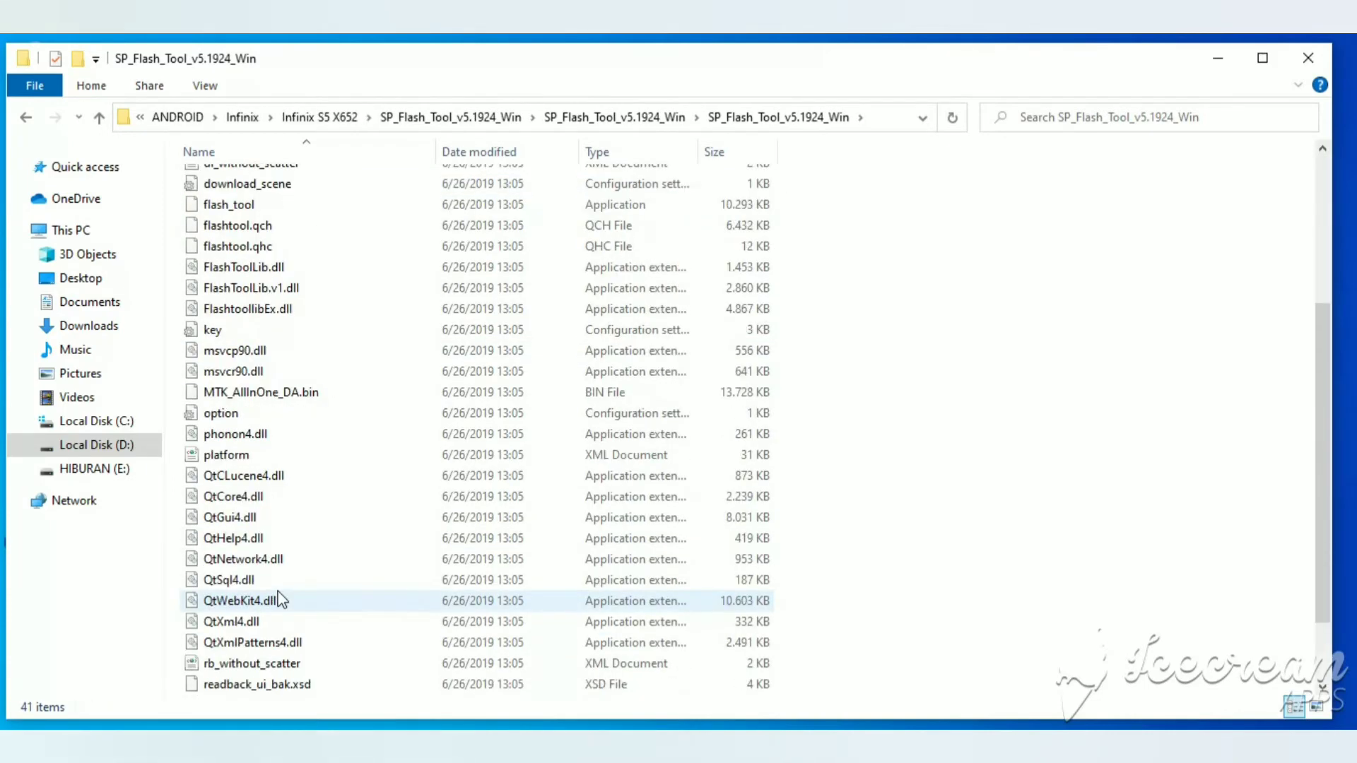
scroll(281, 598, "up", 4)
scroll(279, 593, "up", 2)
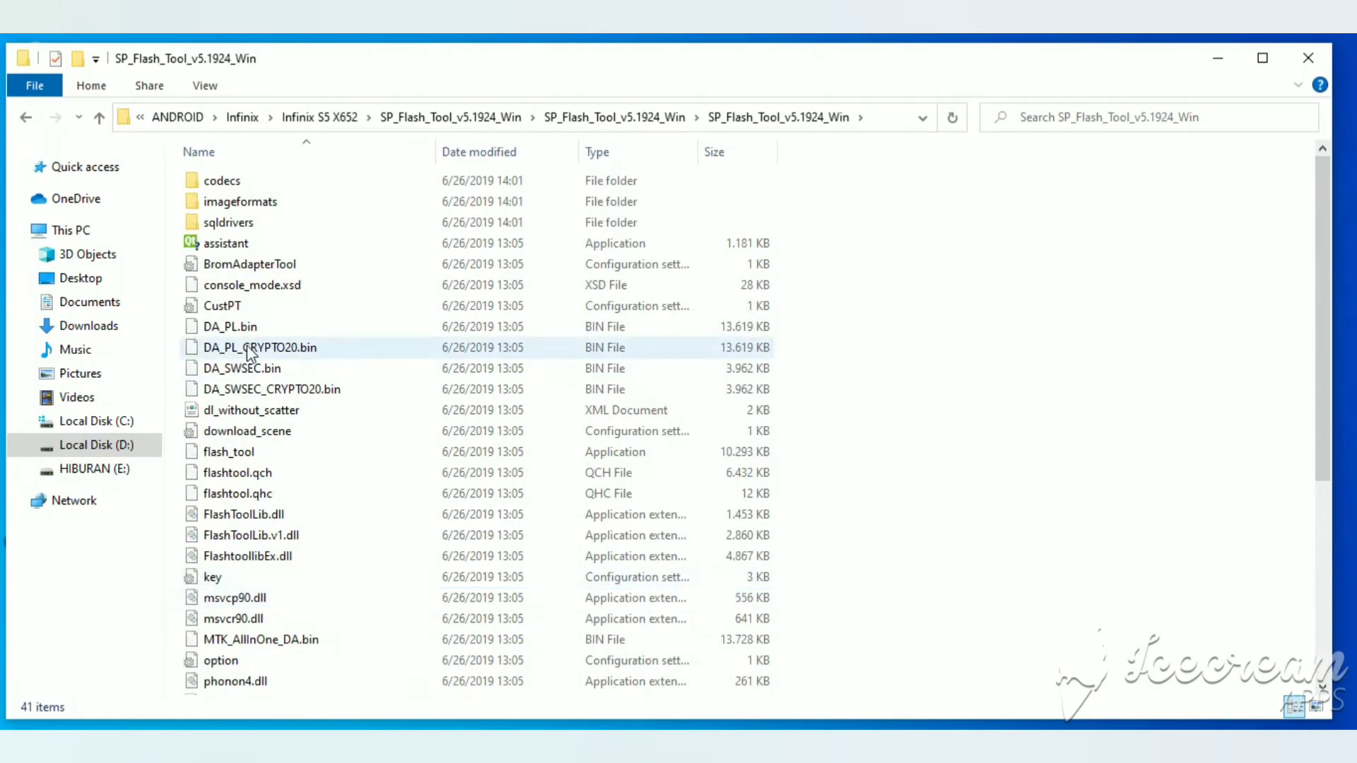
scroll(234, 499, "down", 3)
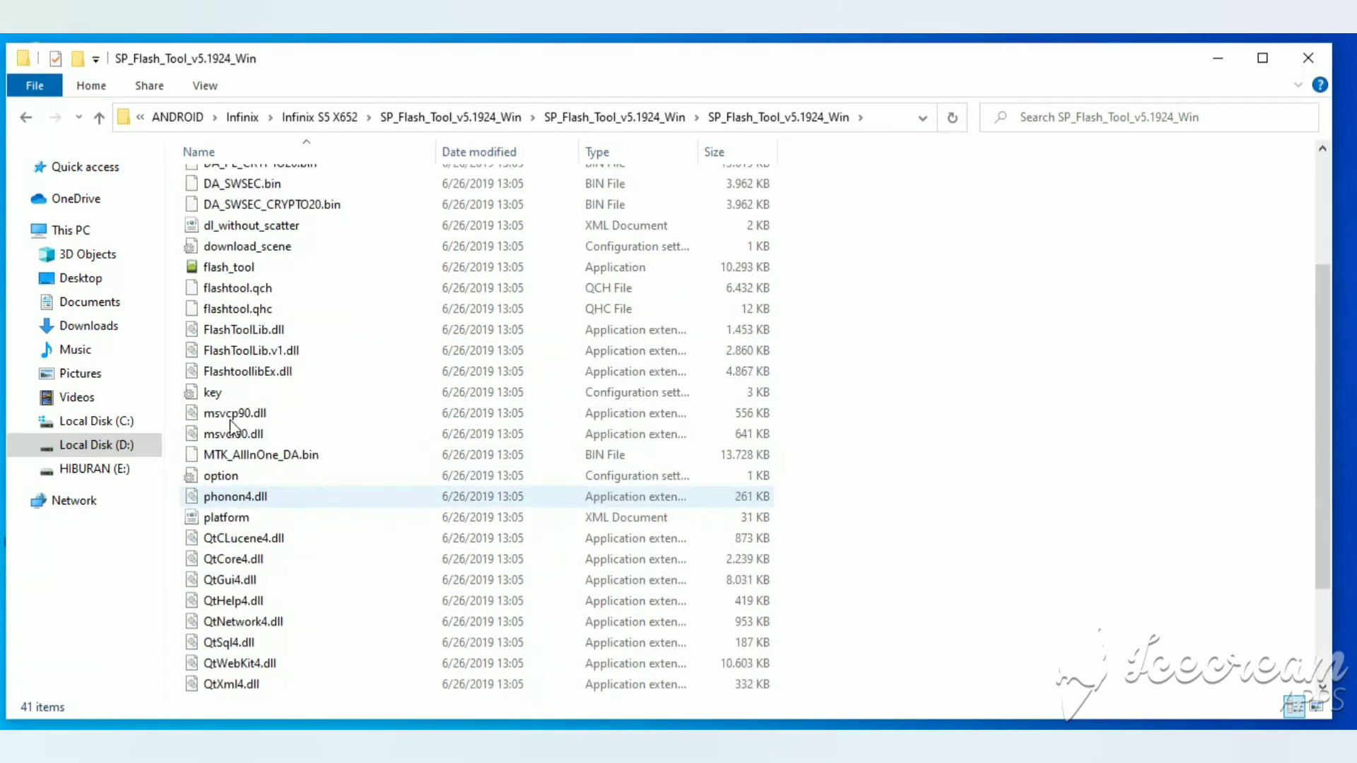
double_click(316, 268)
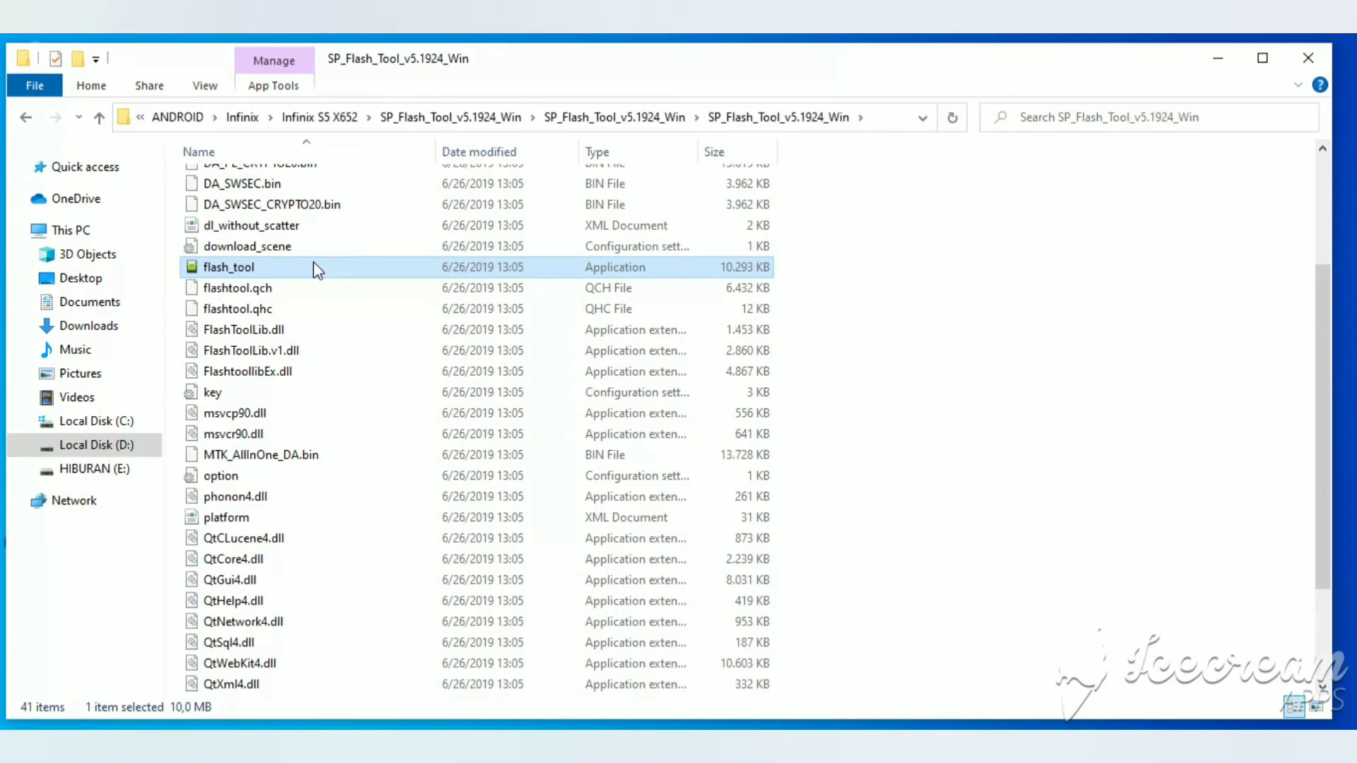
double_click(535, 272)
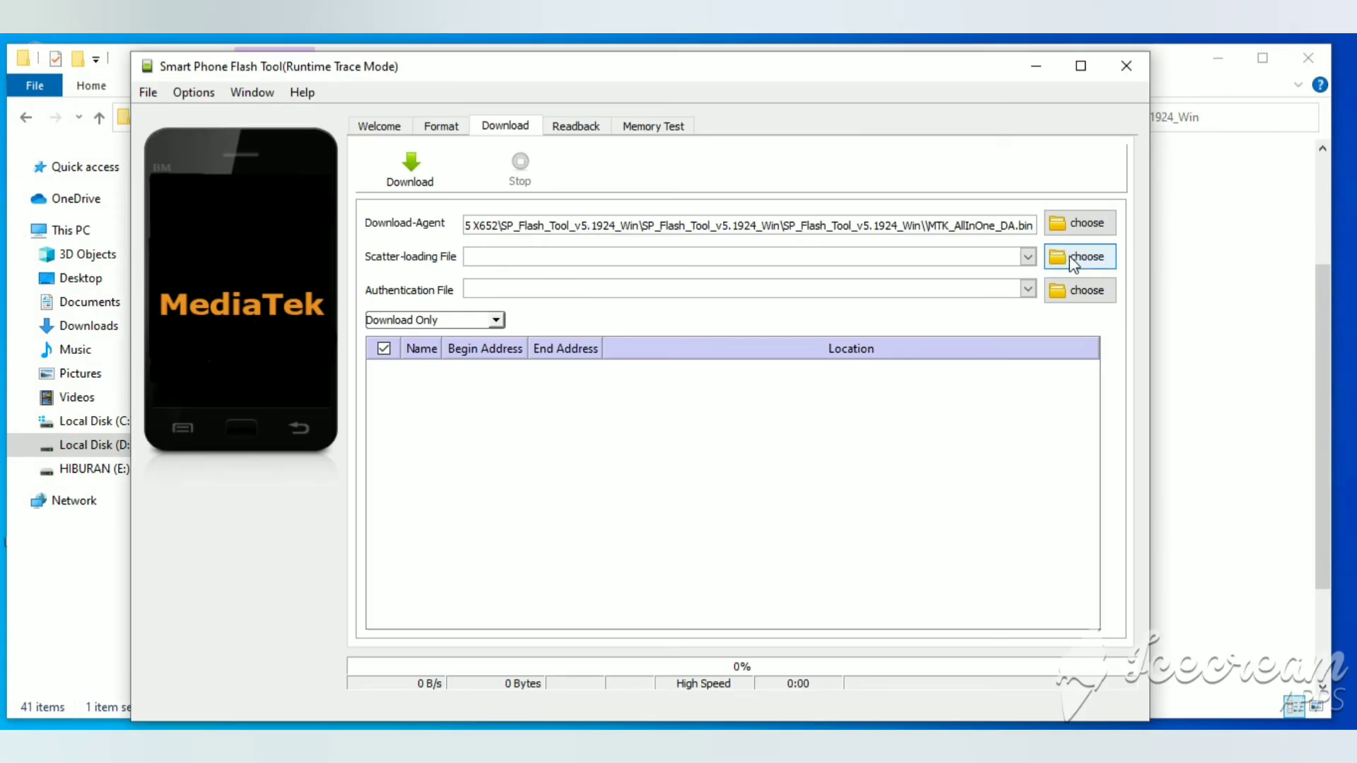
- Browse for the scatter-loading file and open the Infinix S5 X652 folder under ANDROID\Infinix on Local Disk (D:)
left_click(1070, 259)
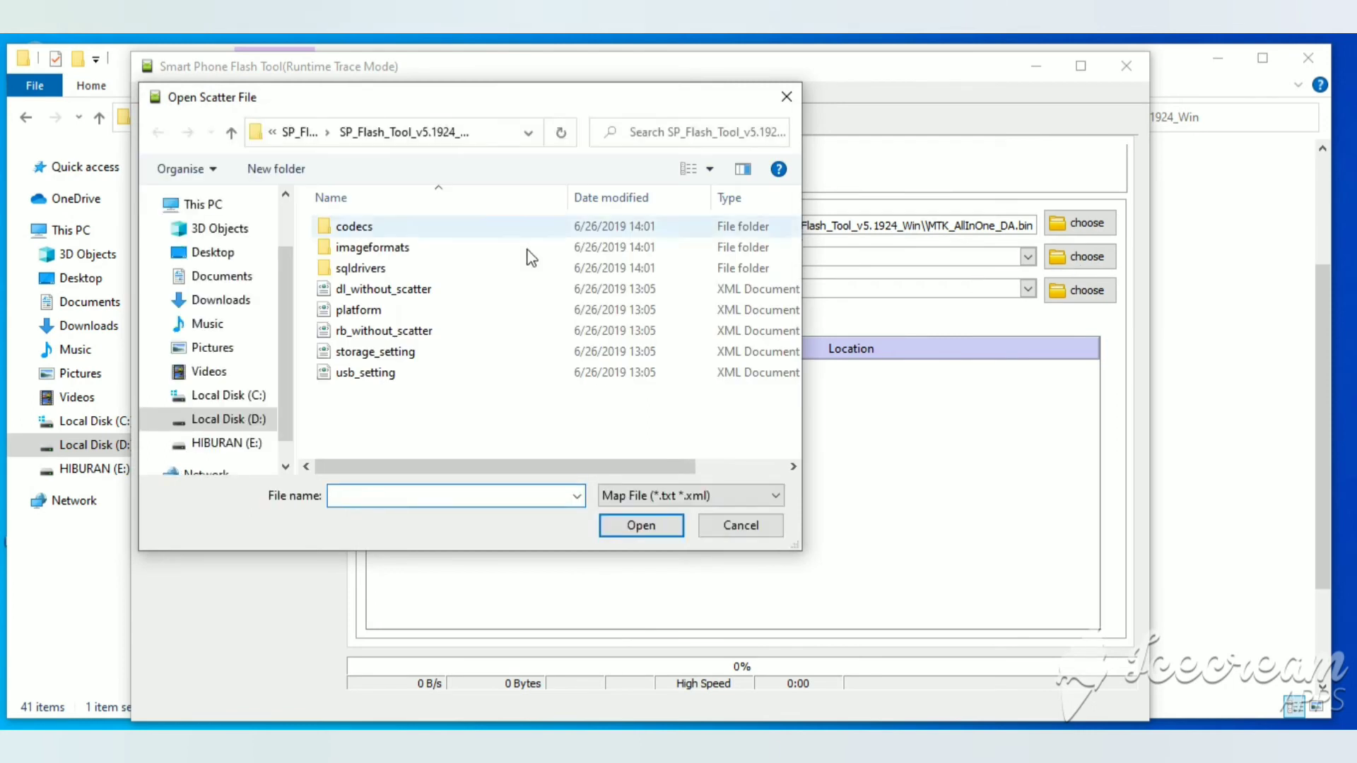
double_click(323, 263)
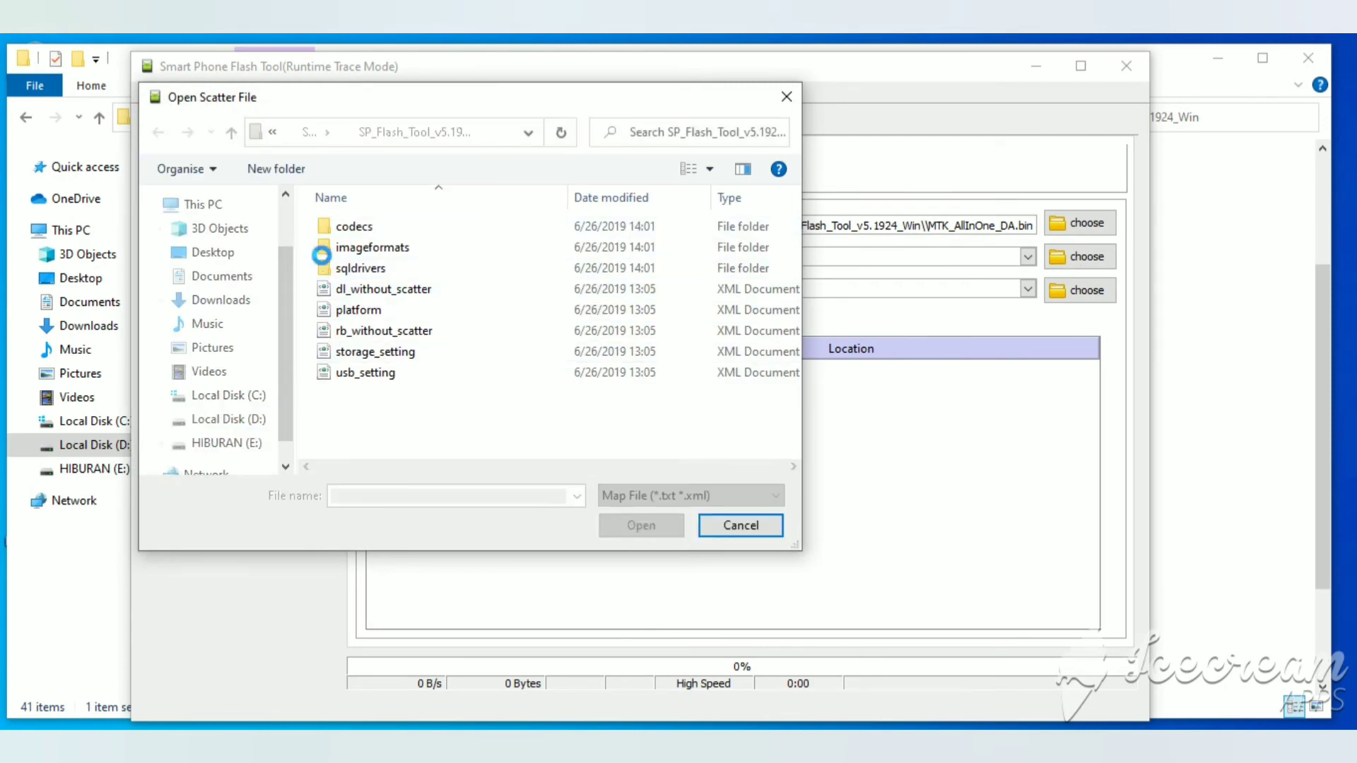
left_click(347, 227)
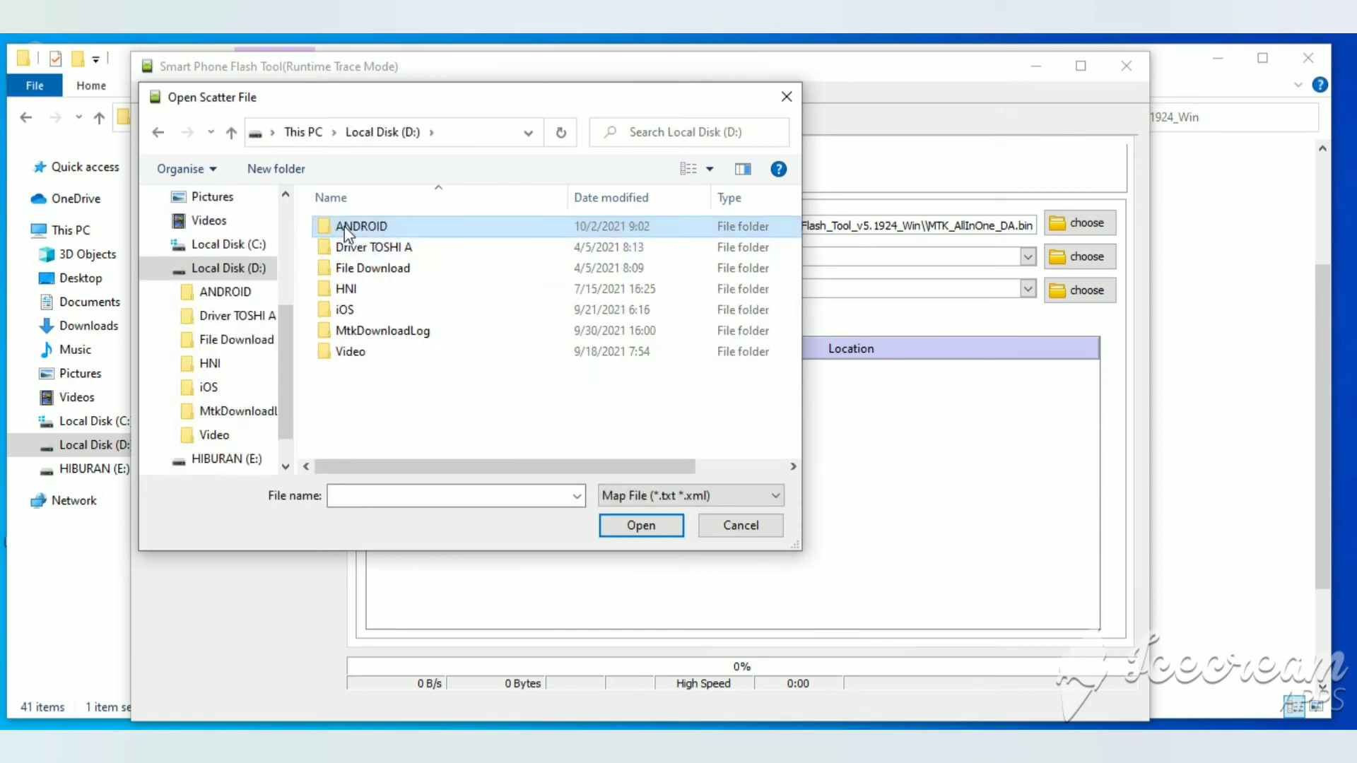
double_click(347, 228)
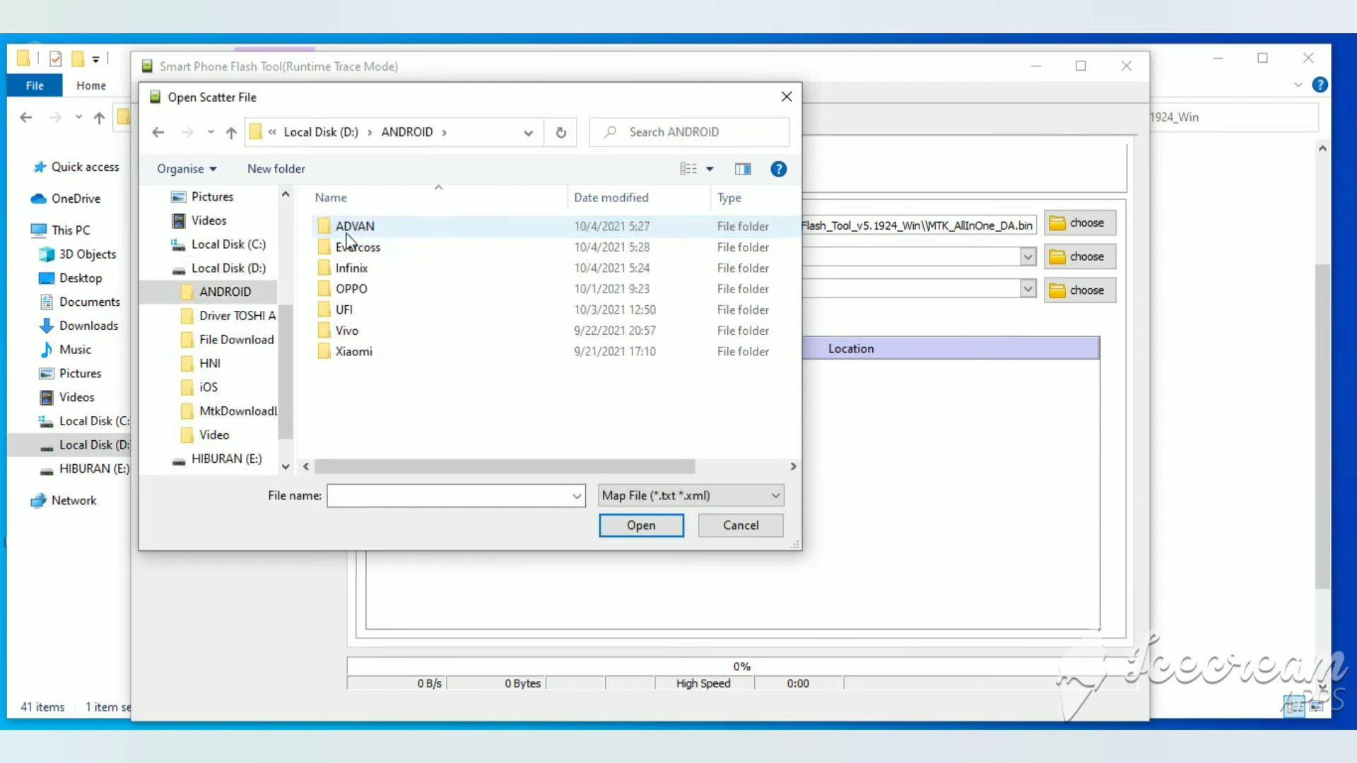
double_click(350, 269)
double_click(365, 229)
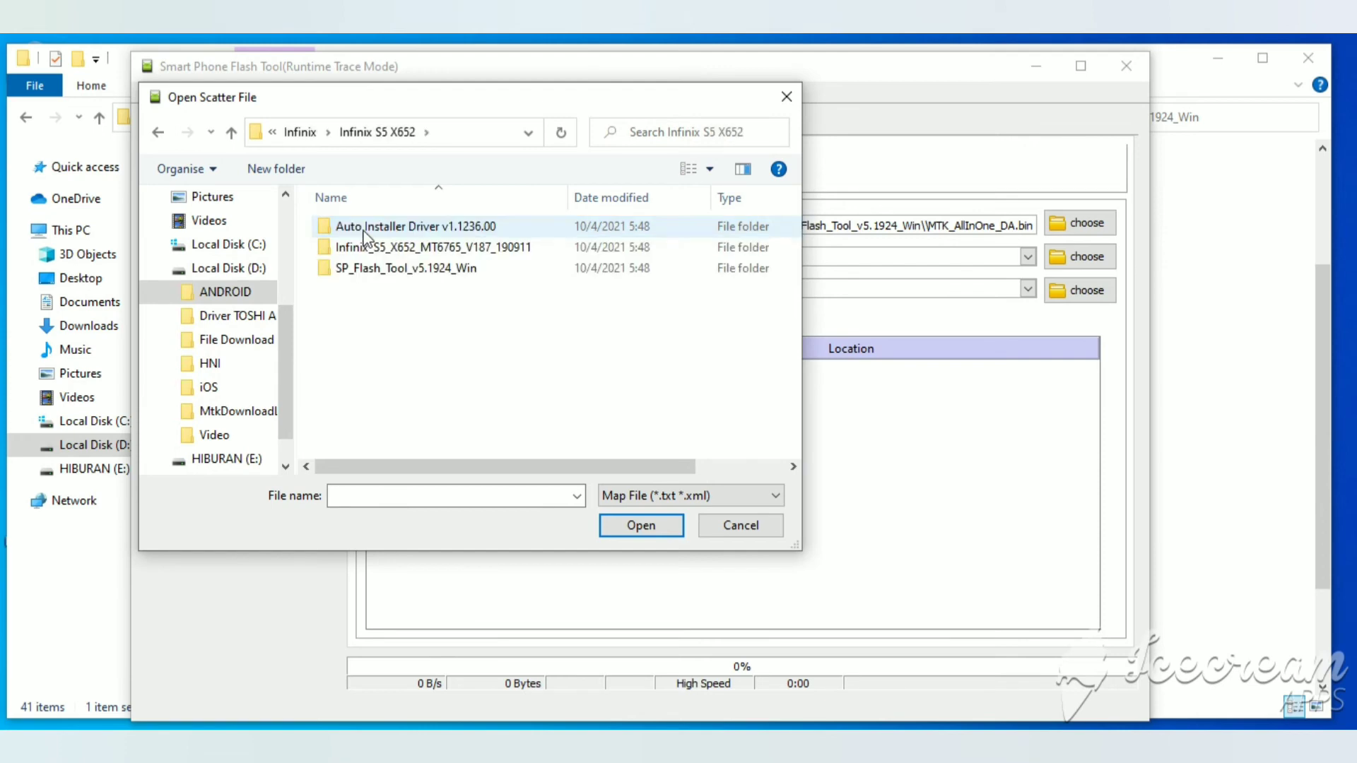
- Load MT6765_Android_scatter from the Firmware folder within the nested Infinix_S5_X652_MT6765_V187_190911 folders as the scatter-loading file
double_click(362, 248)
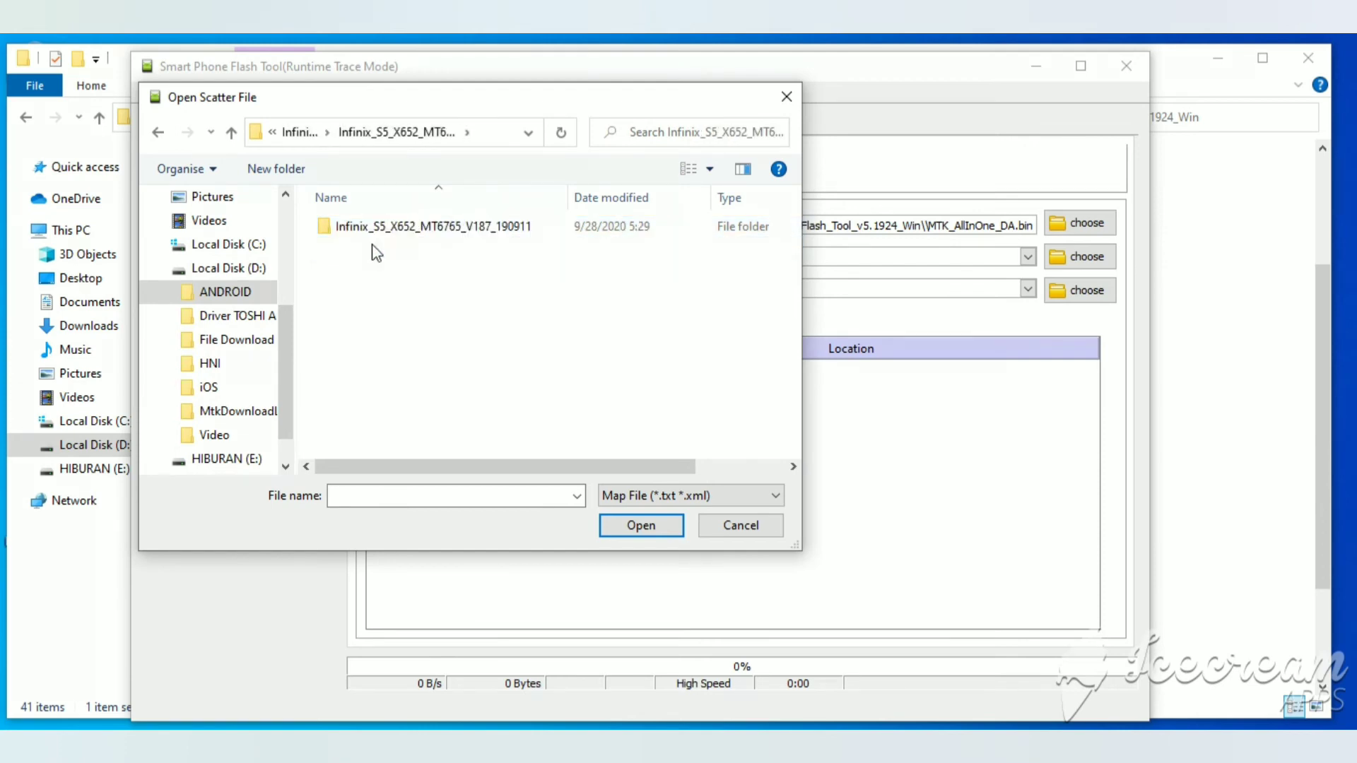
left_click(380, 229)
double_click(378, 228)
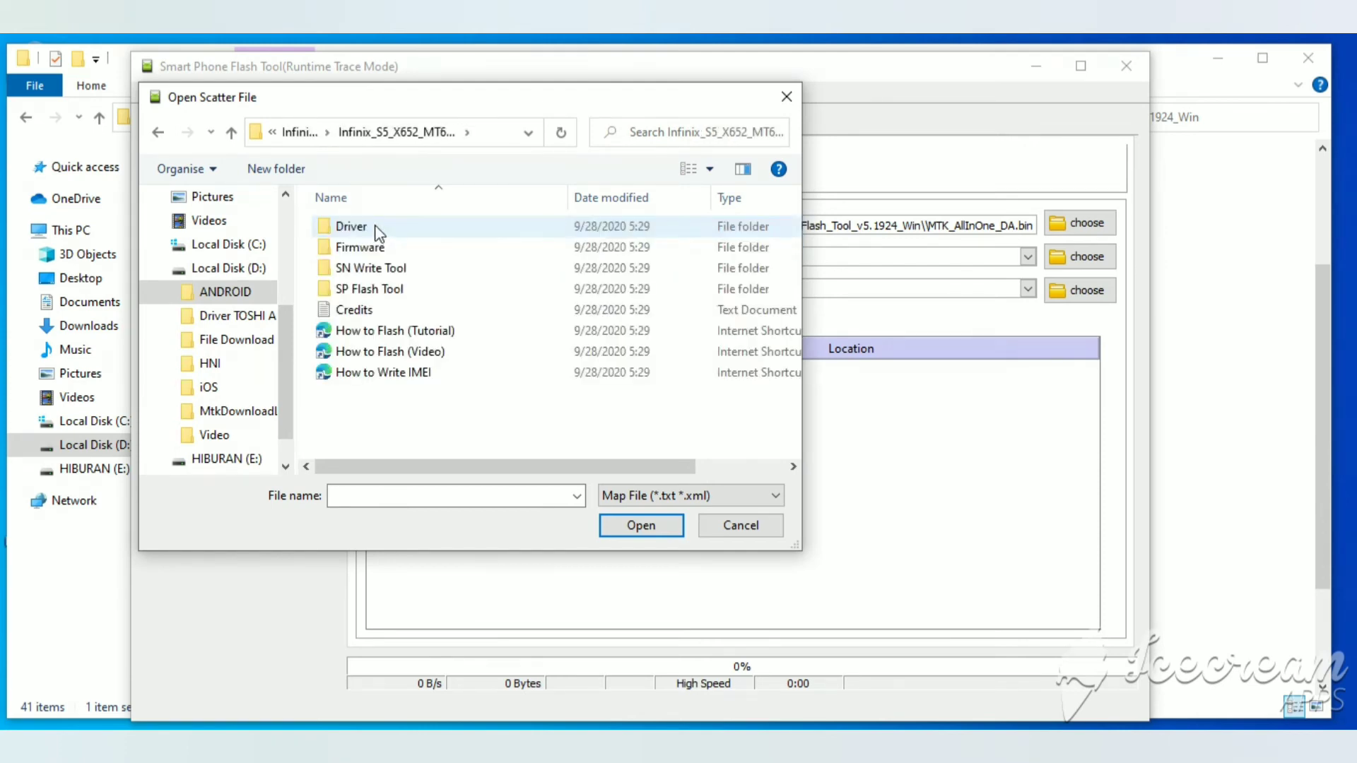
double_click(367, 247)
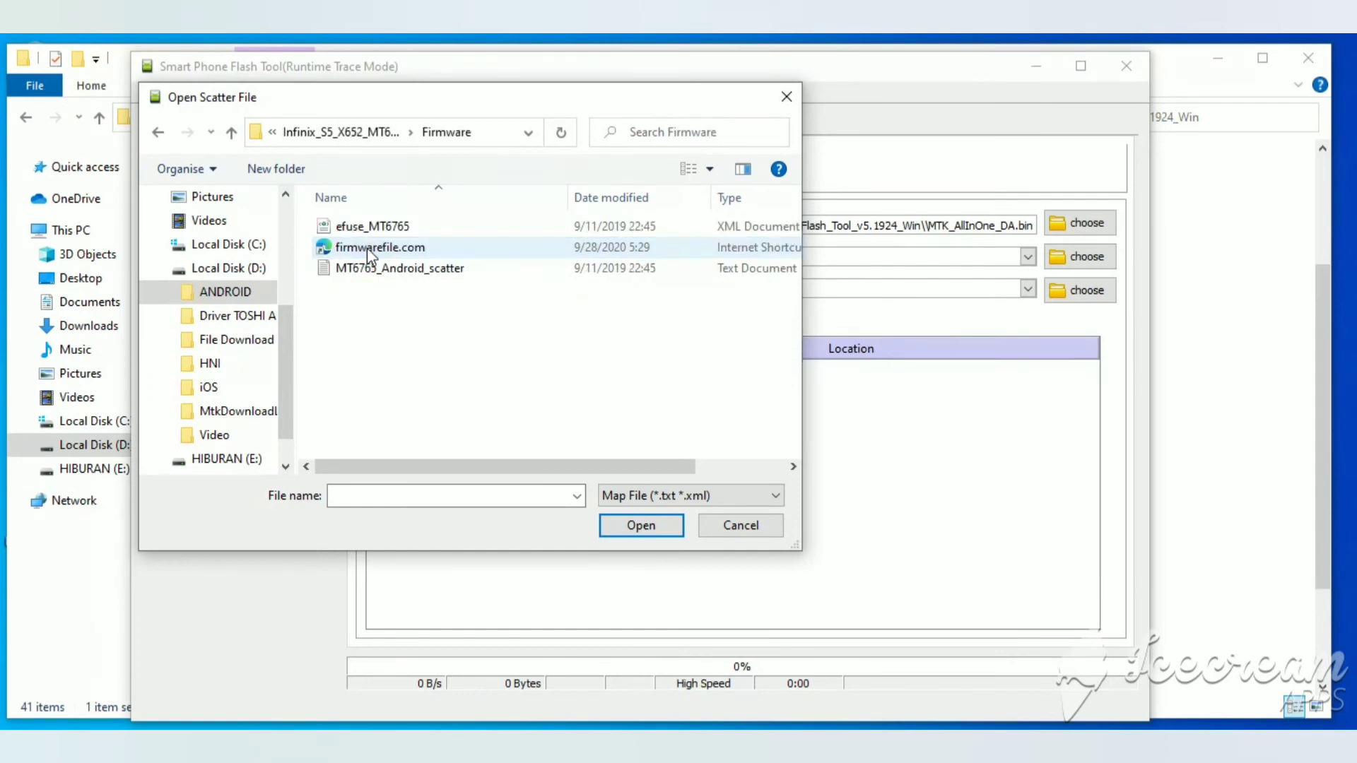
left_click(378, 270)
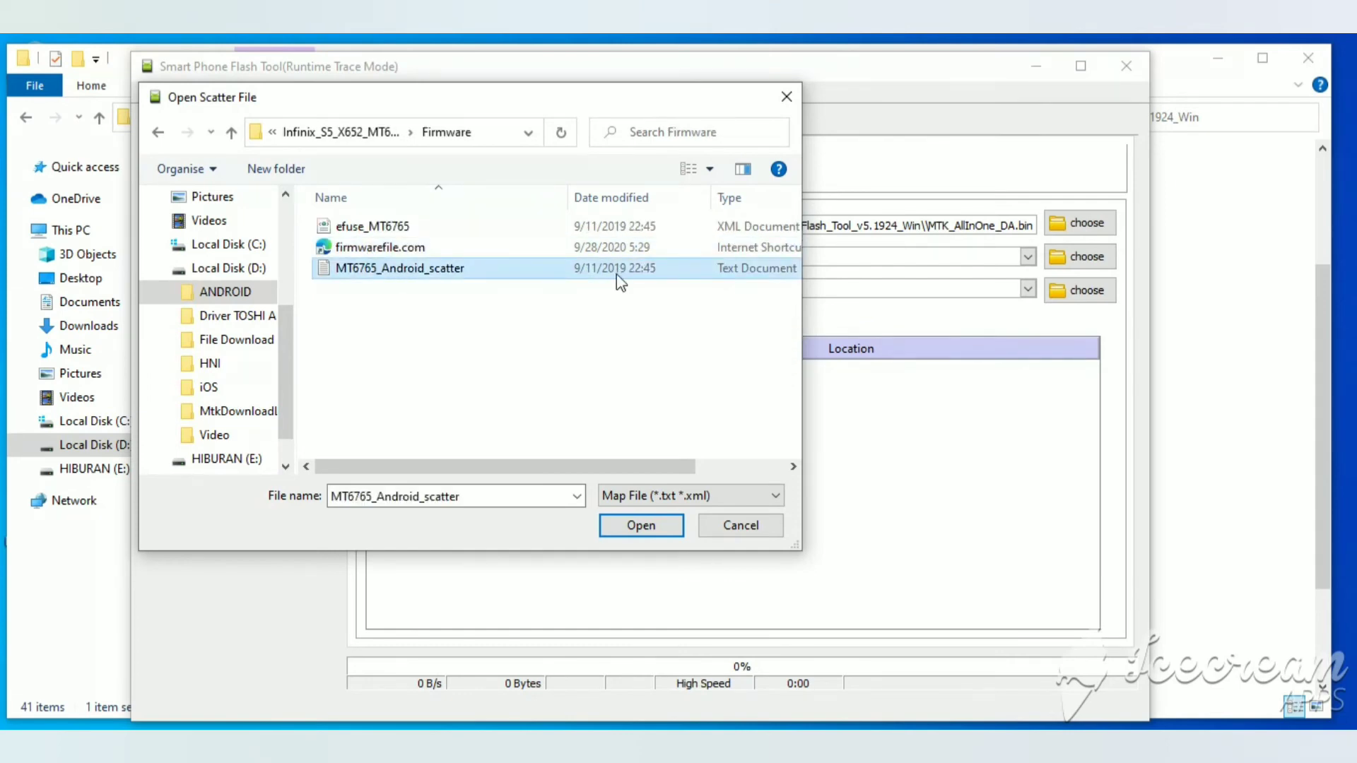
left_click(653, 535)
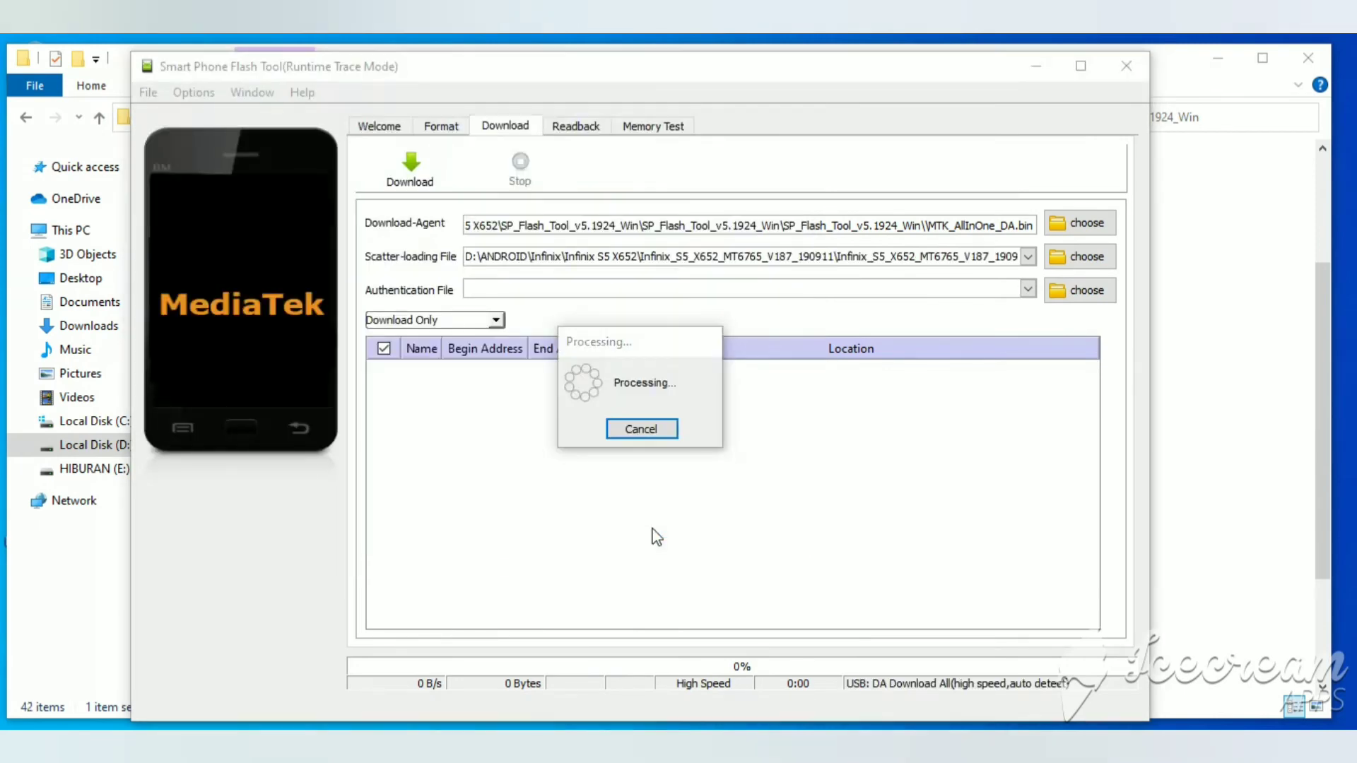